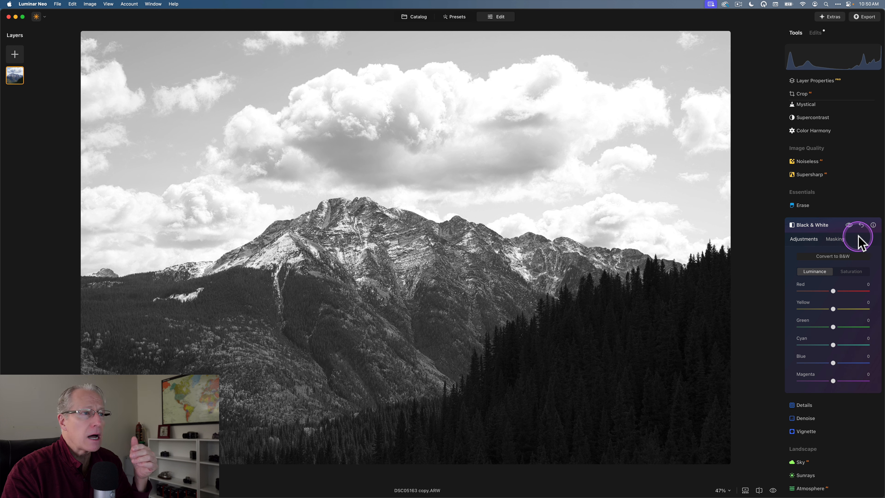
Reset the Black & White conversion to bring back the color photo, and collapse the tool
click(862, 225)
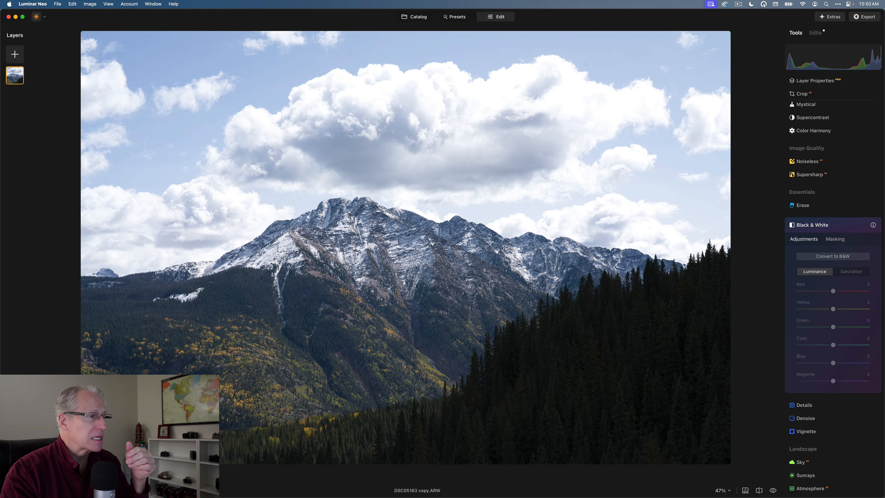
click(763, 232)
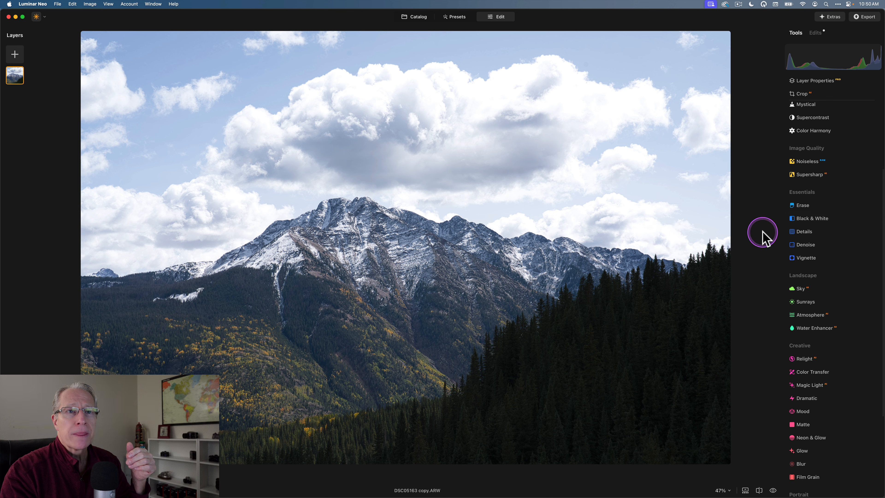
Preview the Develop tool's camera profiles, including Camera Monochrome, on the photo while keeping Luminar Default
scroll(816, 184, up, 5)
click(812, 111)
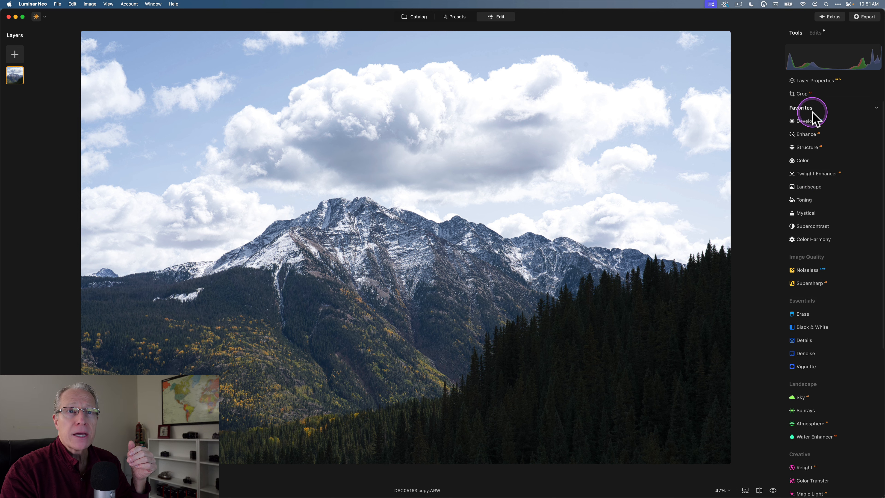
click(810, 121)
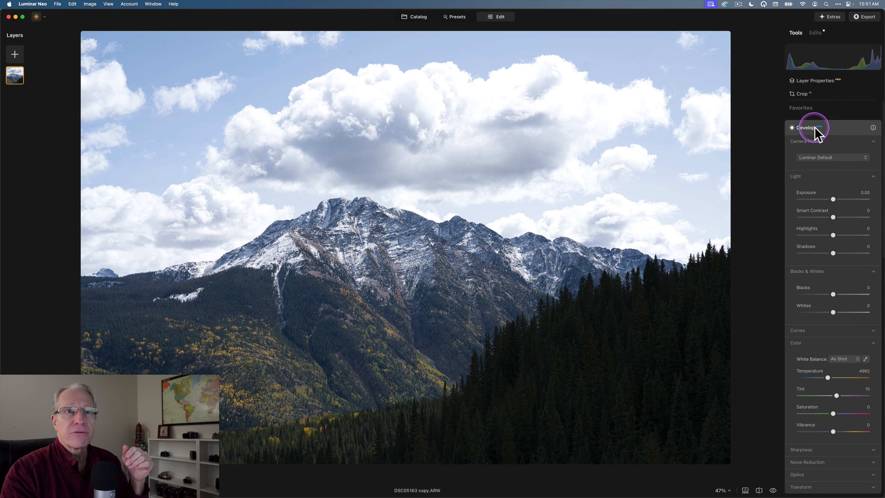
click(825, 159)
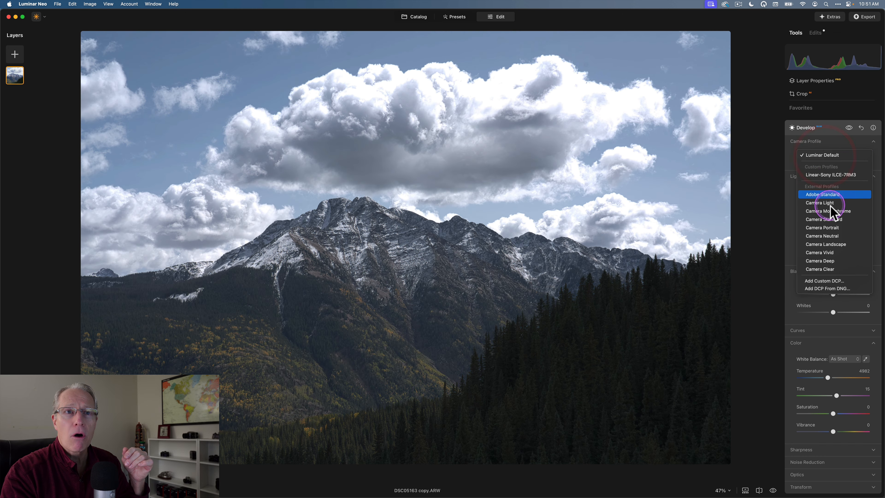
click(831, 211)
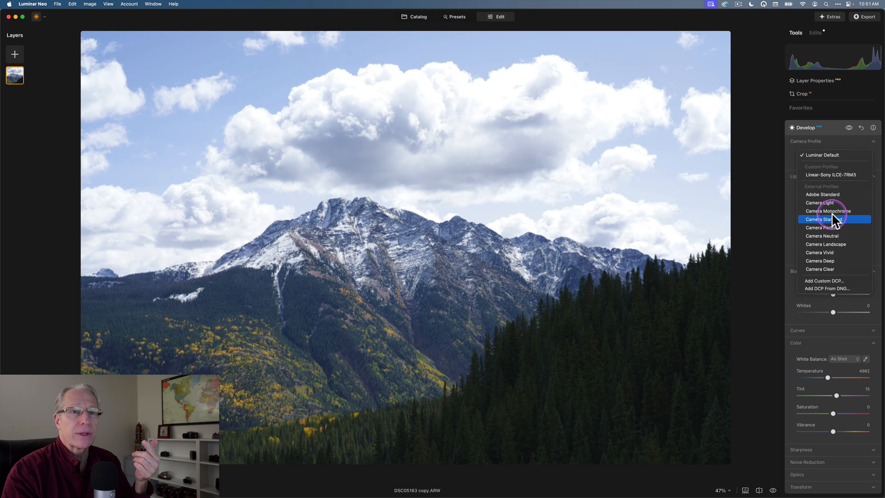
click(832, 211)
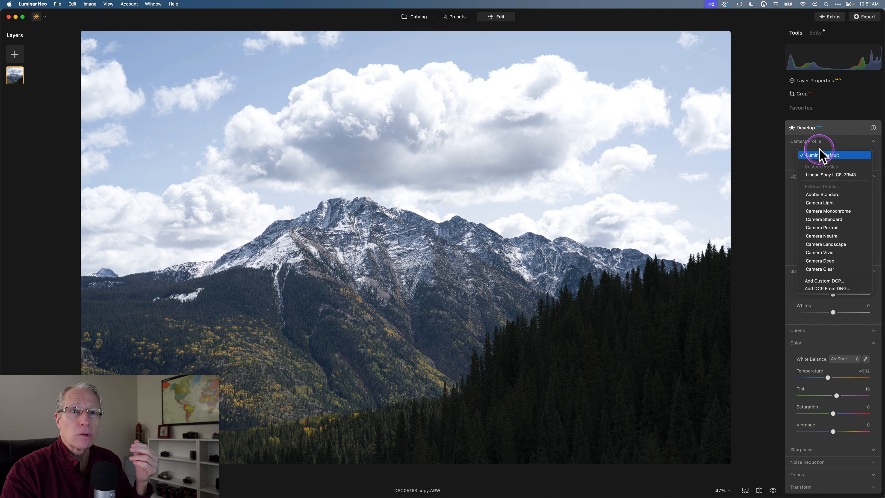
click(822, 146)
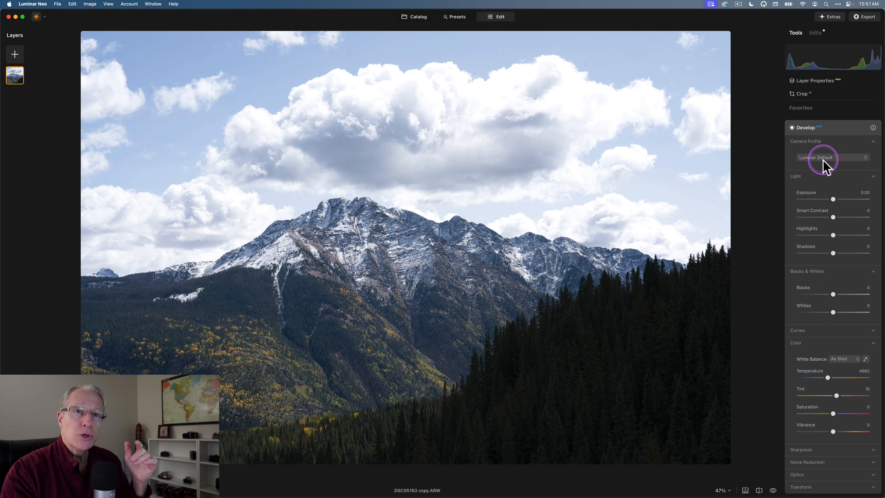
click(823, 157)
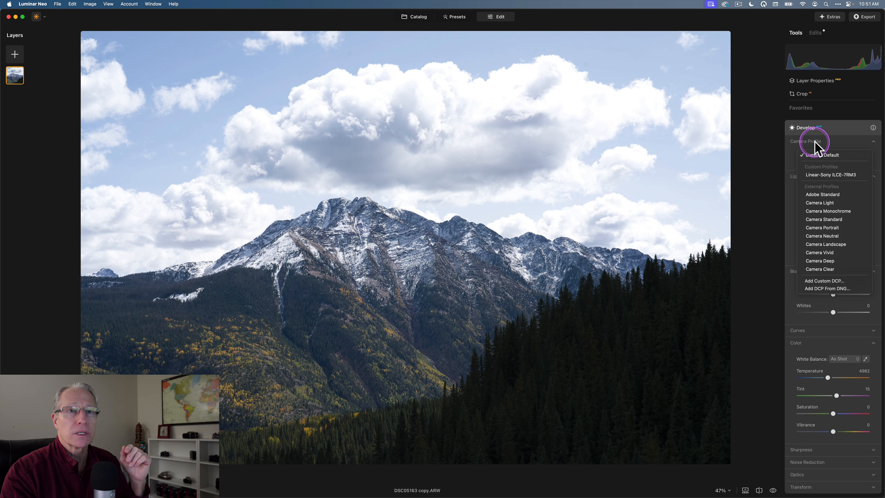
click(815, 145)
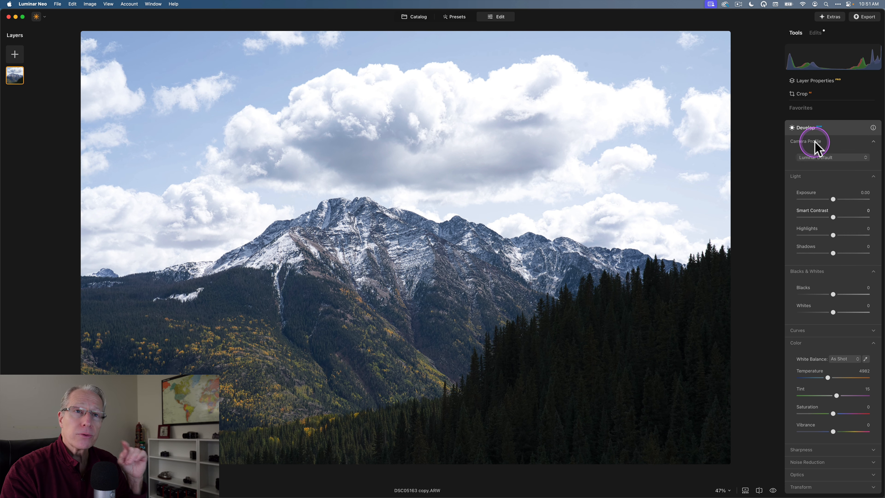
Try desaturating the photo with Develop Saturation at -100, and reset the slider
scroll(835, 310, down, 5)
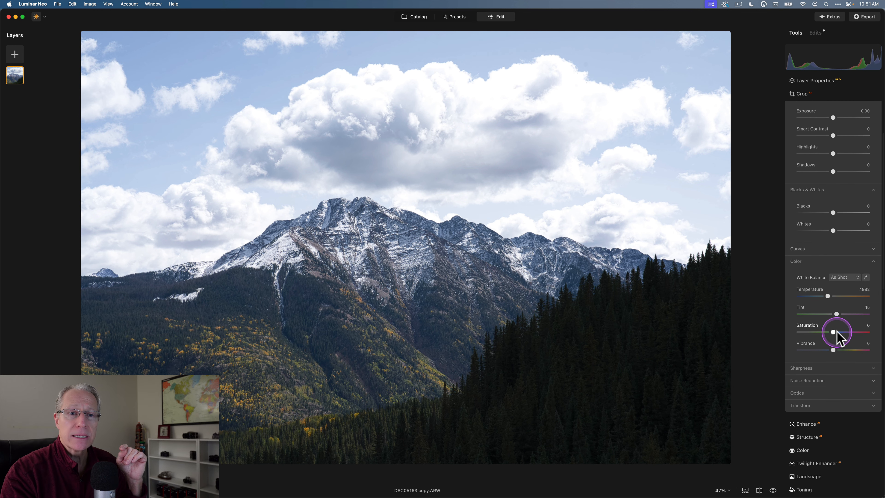
drag(833, 331, 749, 346)
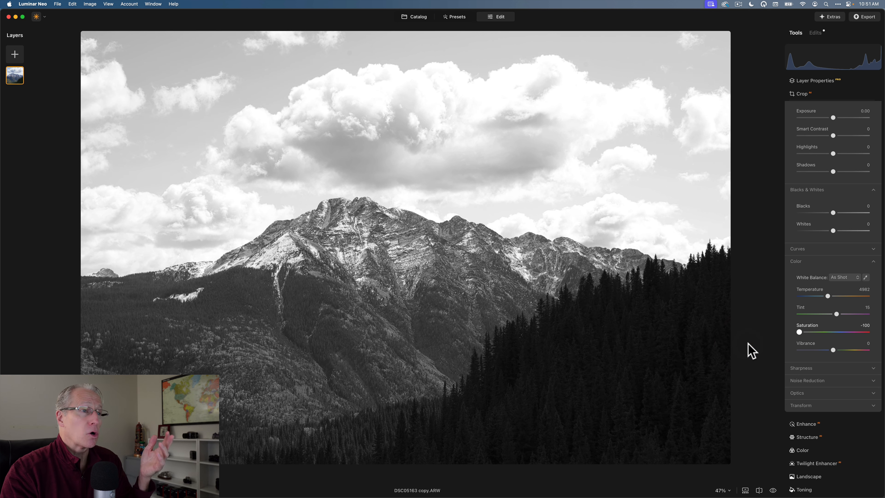
double_click(799, 332)
scroll(832, 265, up, 3)
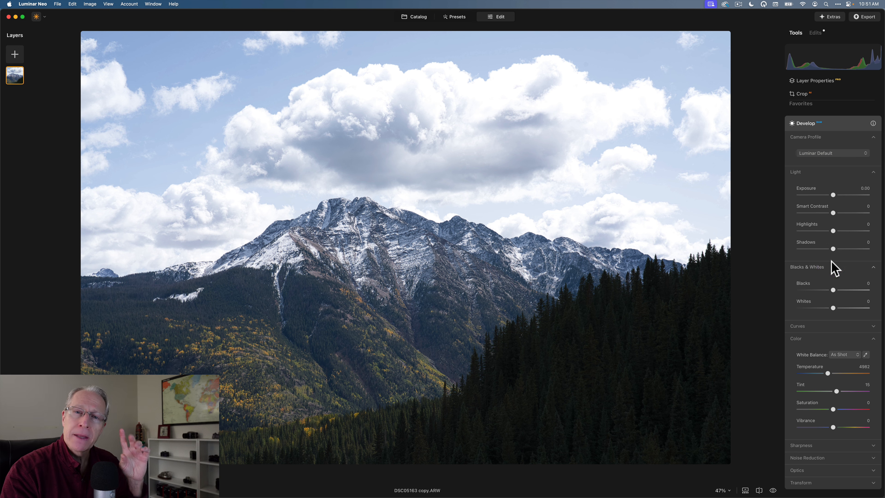
click(827, 126)
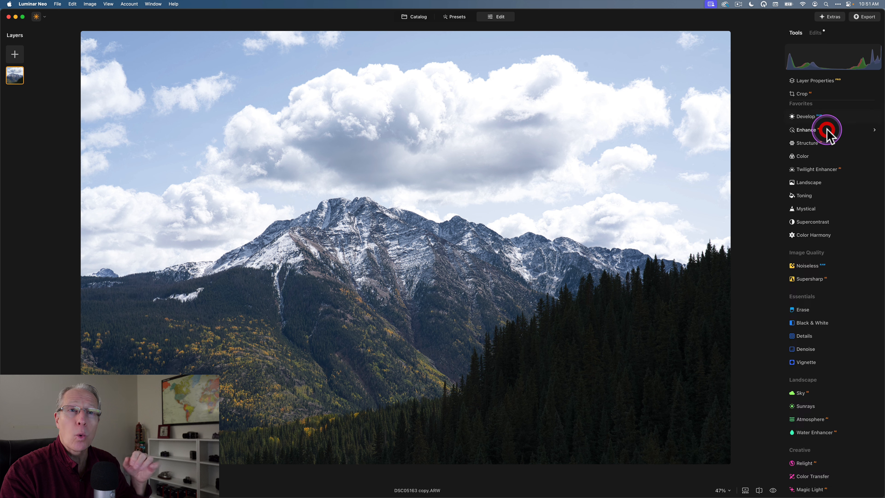
click(834, 292)
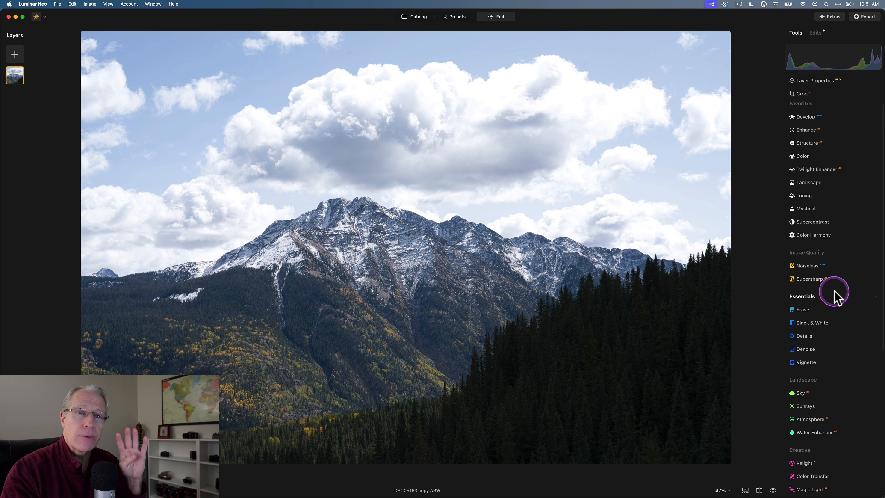
Apply the custom Moonlight2 LUT in the Mood tool with the Amount set to 100
scroll(835, 294, down, 5)
scroll(838, 298, down, 3)
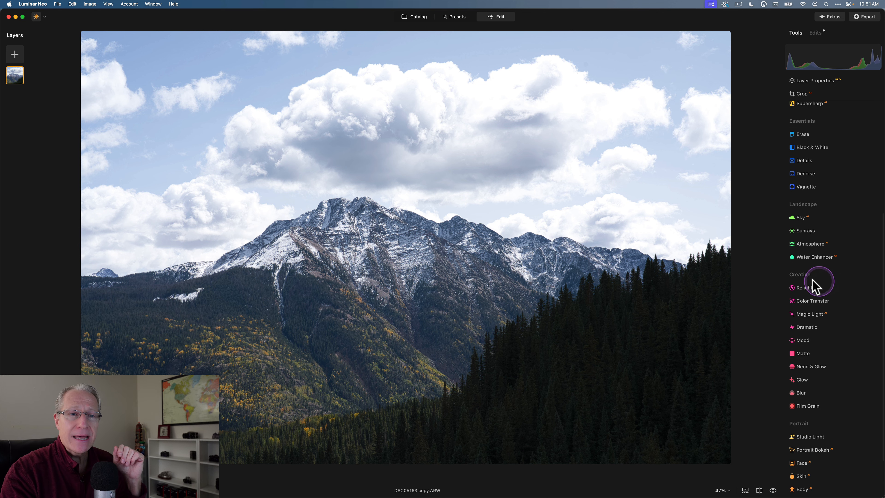
click(807, 344)
scroll(809, 343, down, 4)
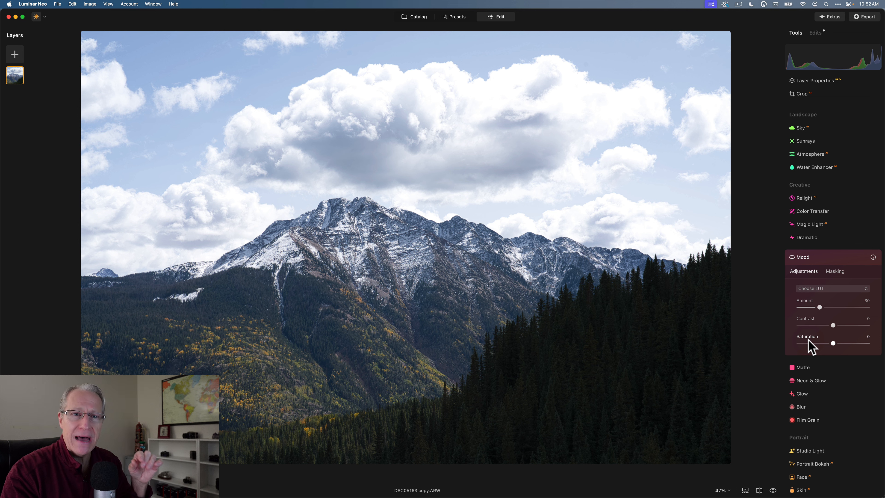
click(826, 288)
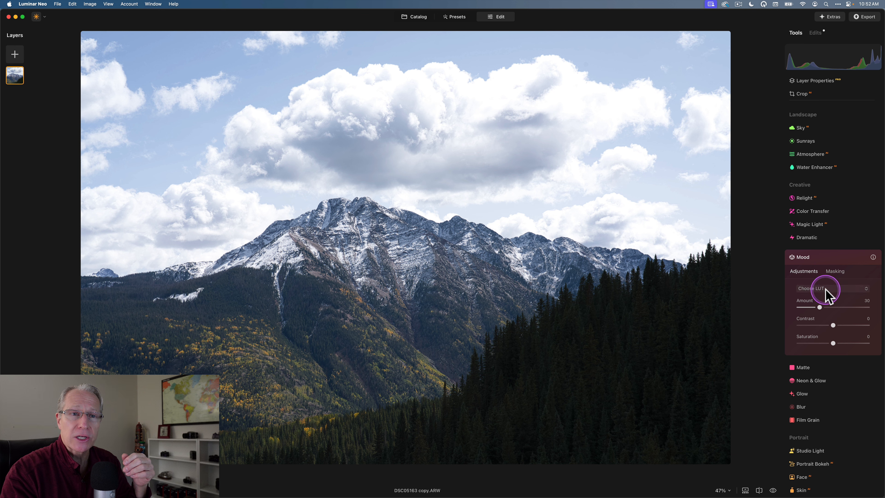
click(825, 289)
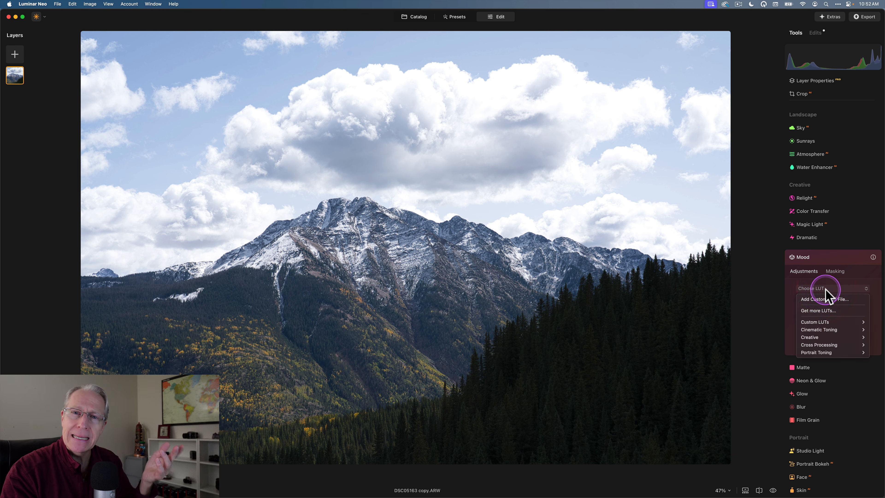
click(821, 321)
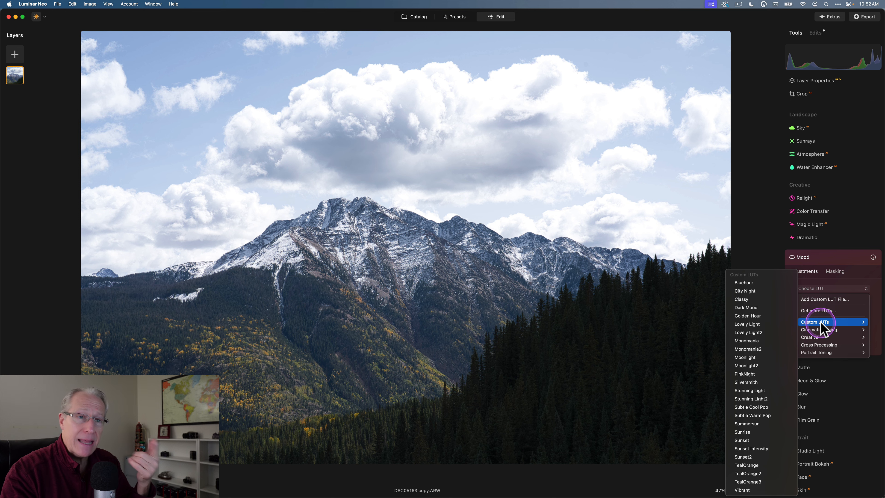
click(749, 340)
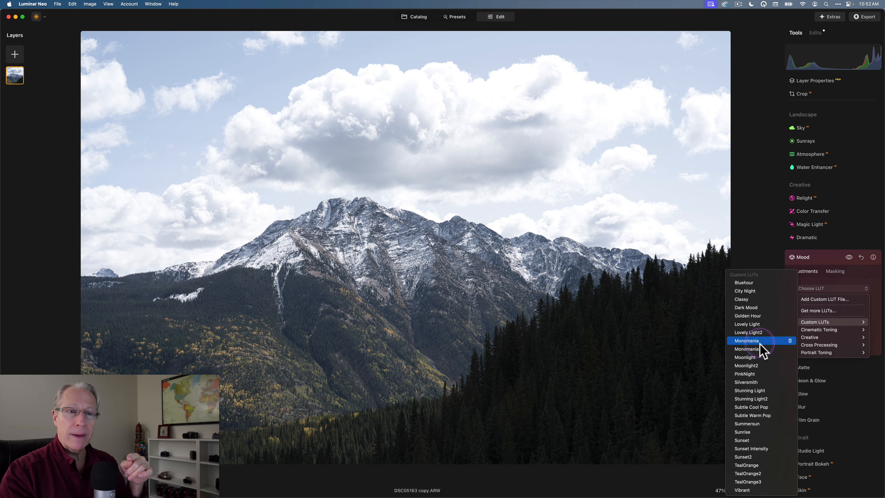
click(755, 366)
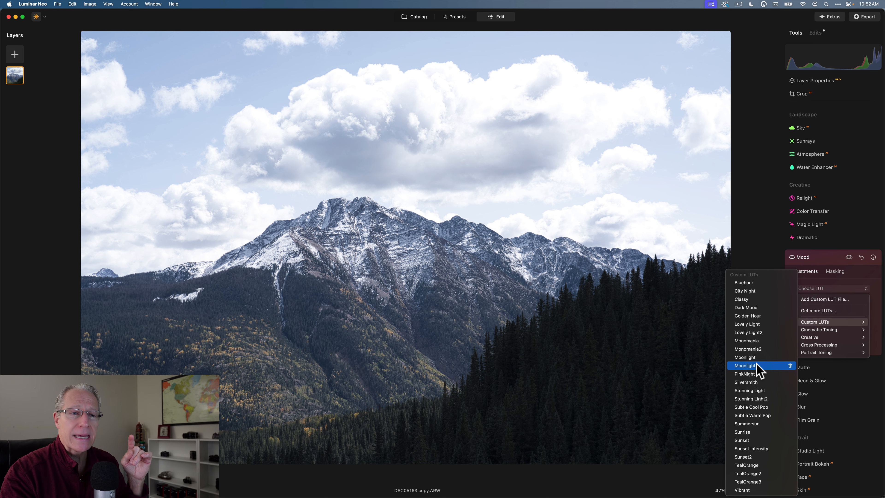
click(756, 366)
click(820, 306)
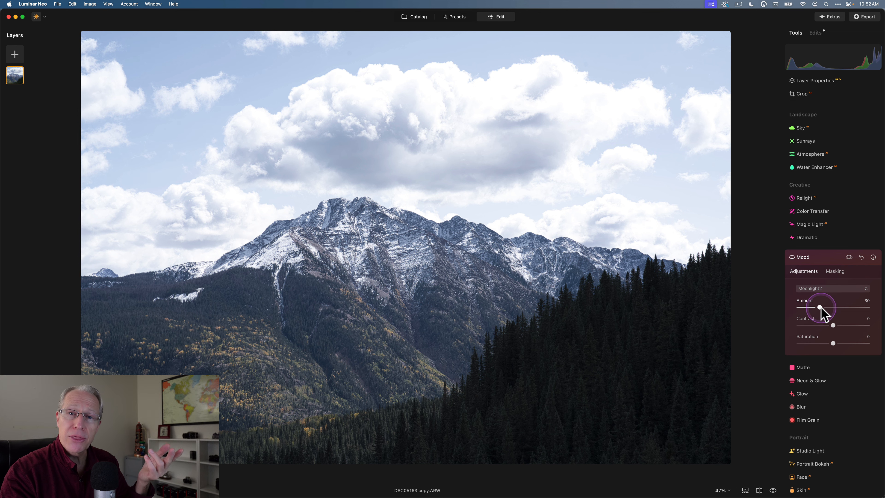
drag(820, 306, 882, 305)
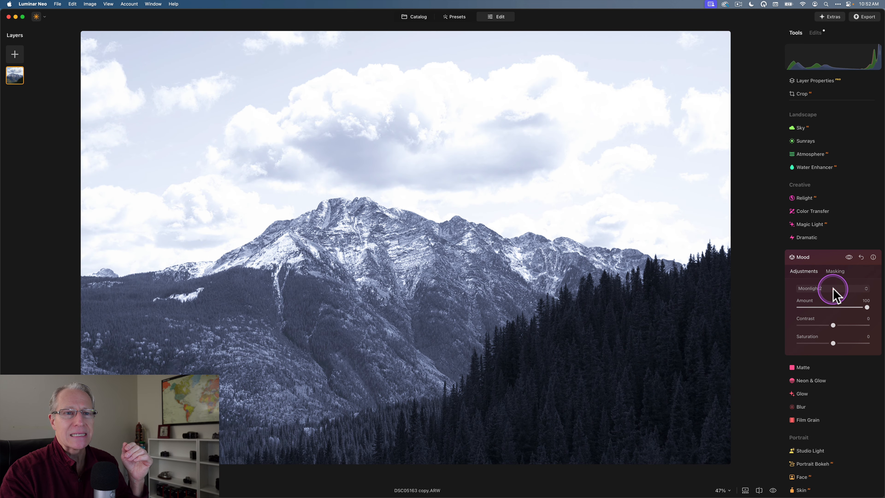
Try the custom Monomania LUT in the Mood tool, and reset the tool
click(831, 289)
mouse_move(820, 324)
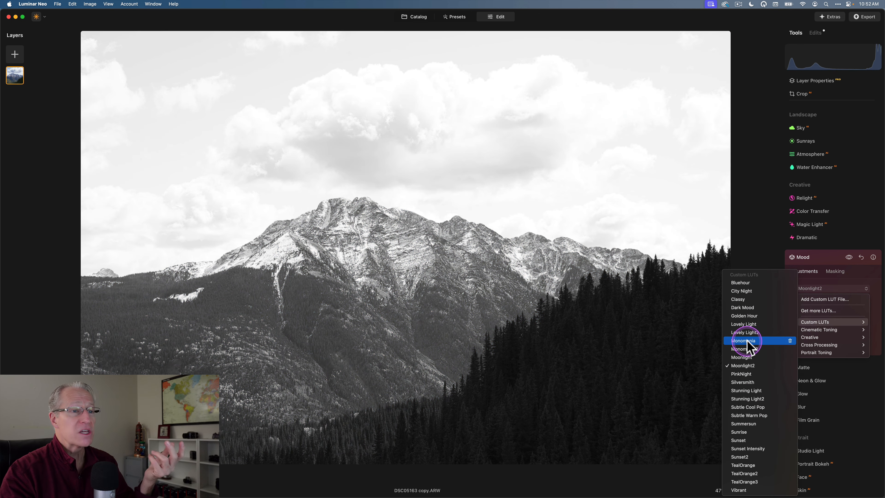
click(746, 340)
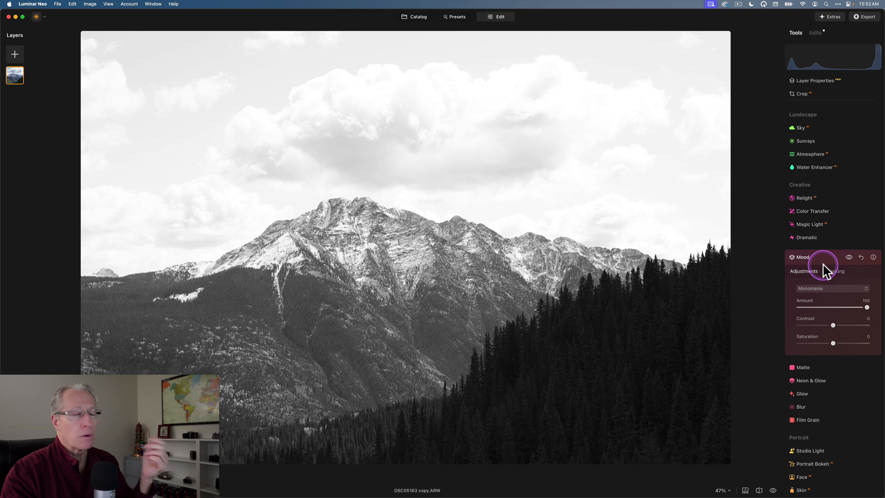
click(860, 257)
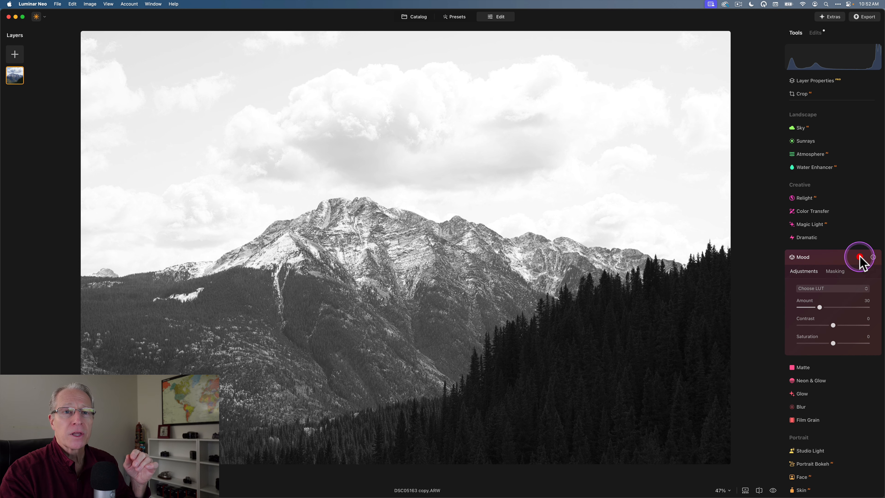
click(826, 261)
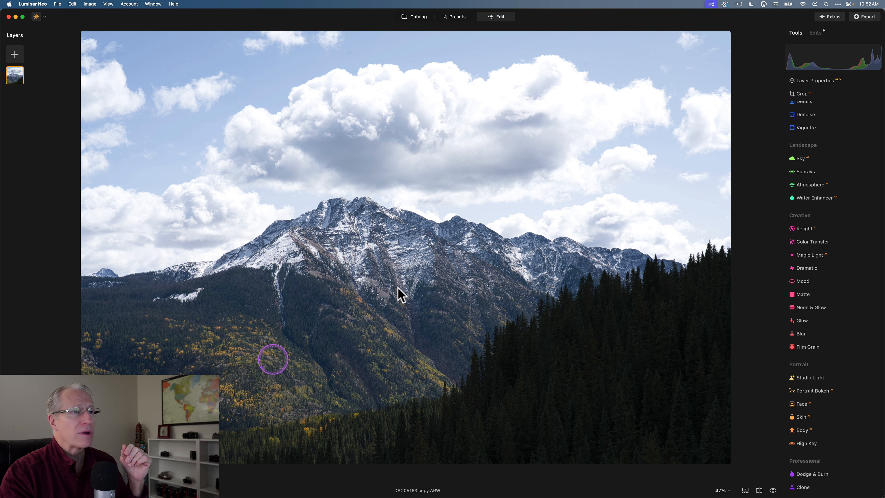
Set Develop Highlights to -100, Shadows to 19 and Smart Contrast to 13, and compare the result with the unedited photo
scroll(807, 214, up, 3)
scroll(807, 218, up, 4)
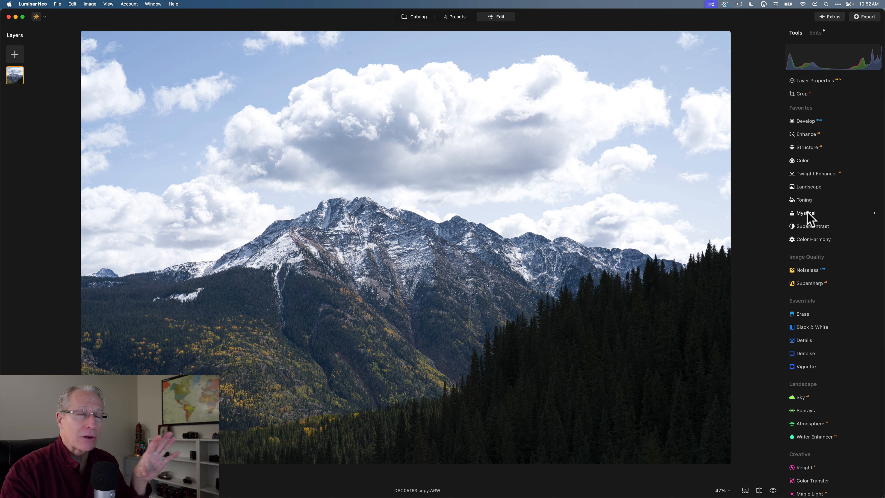
click(802, 122)
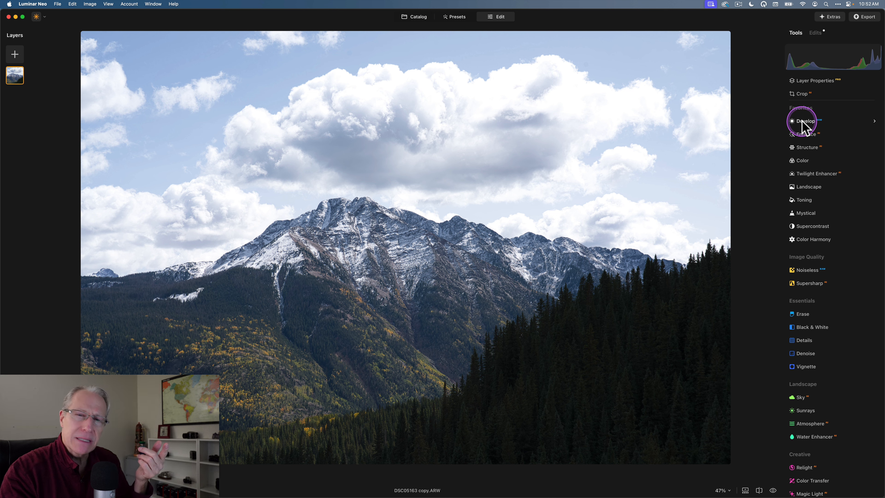
click(804, 124)
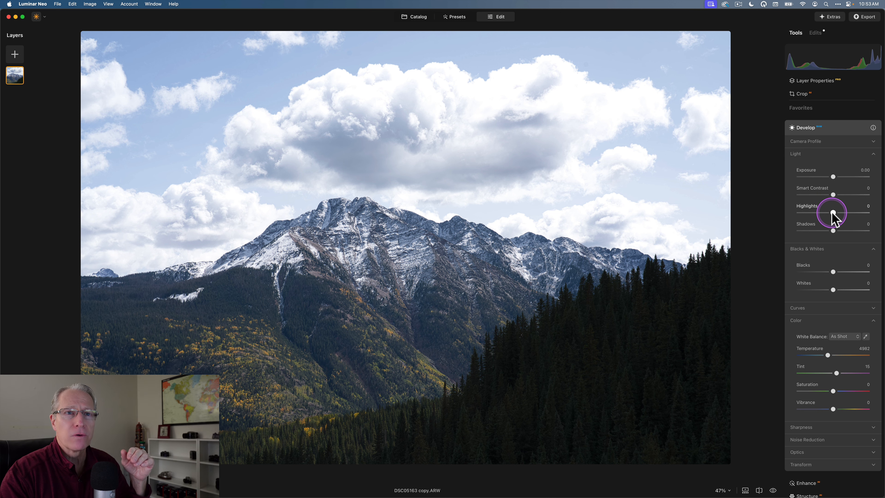
drag(833, 212, 780, 216)
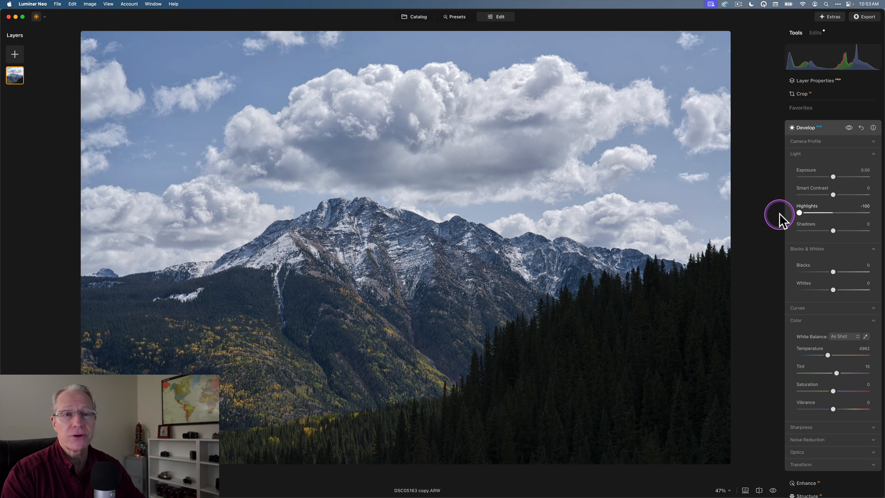
drag(824, 225, 840, 232)
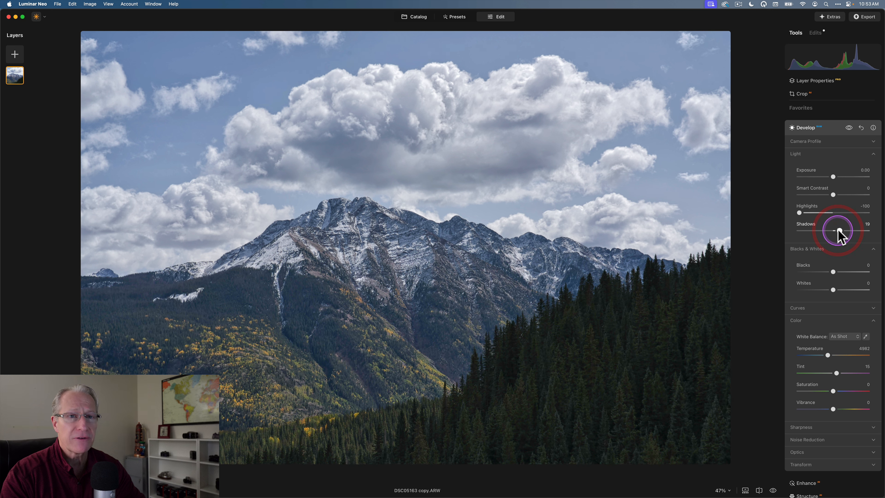
drag(833, 197, 838, 196)
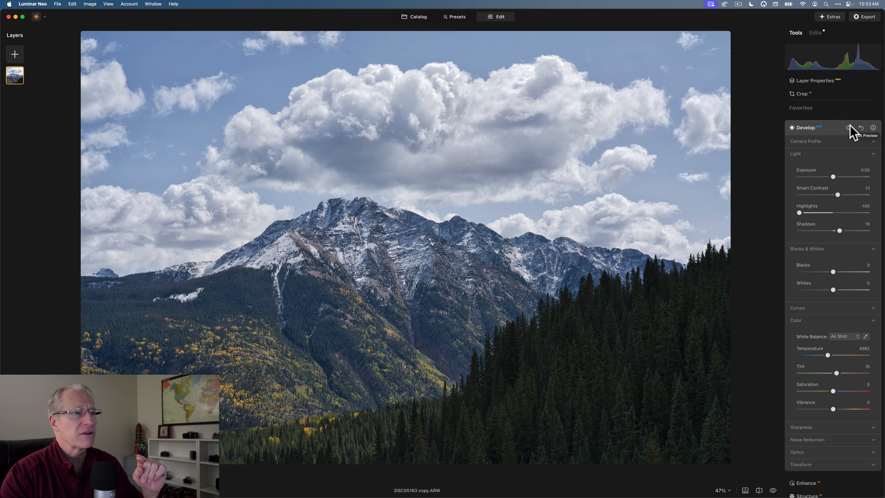
click(848, 127)
click(849, 128)
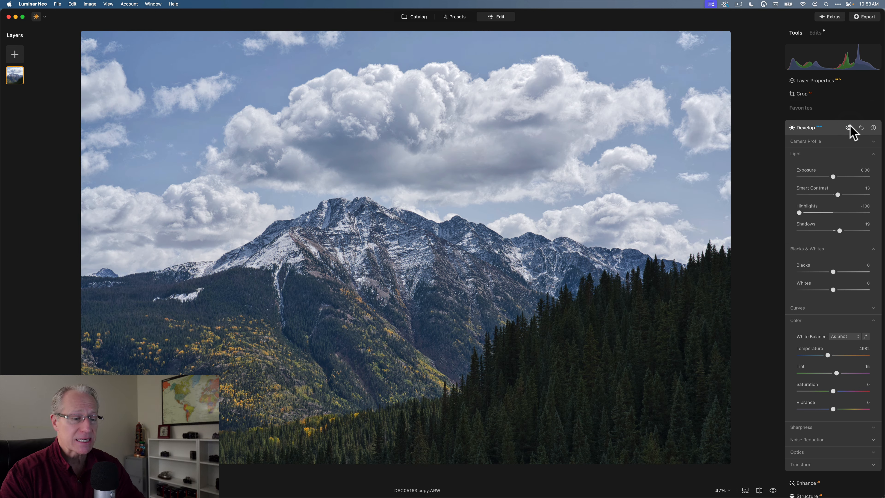
Convert the photo to black and white with the Black & White tool, and compare it with the color version
click(823, 129)
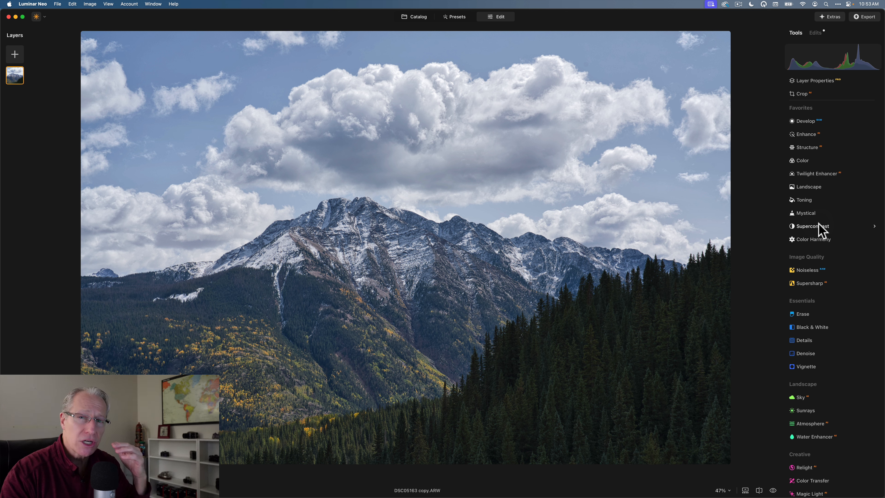
scroll(819, 230, down, 4)
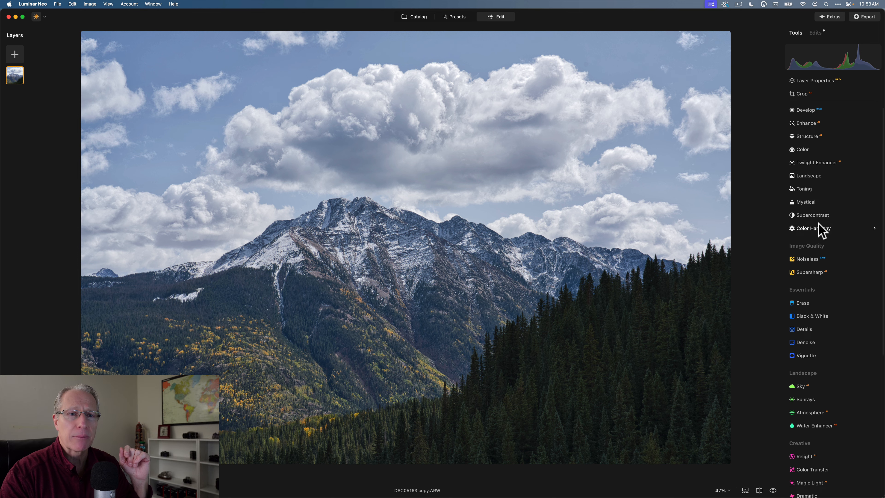
click(814, 268)
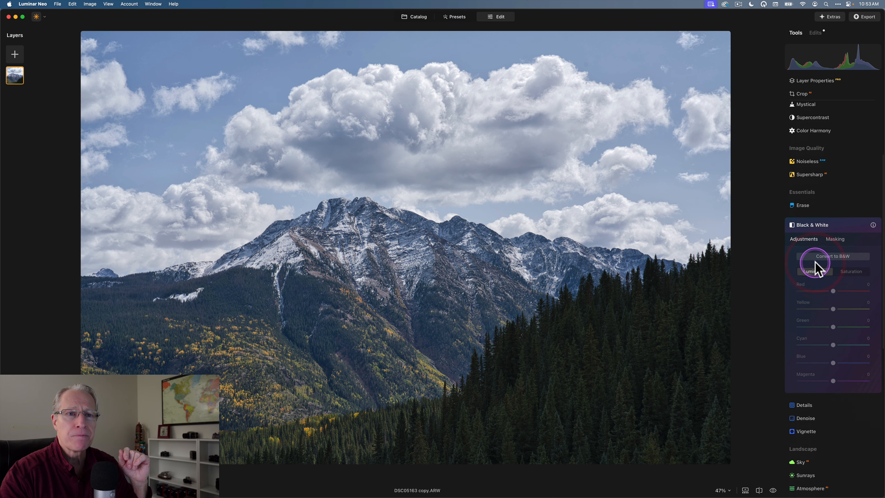
click(830, 248)
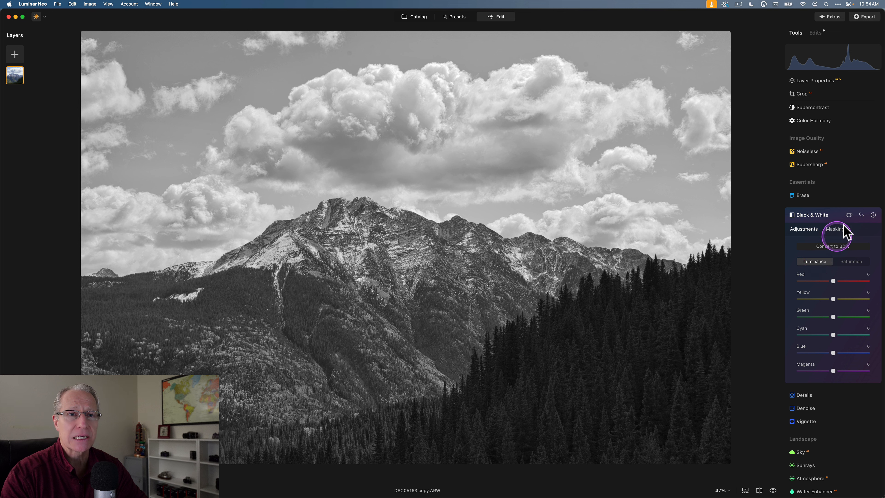
click(849, 215)
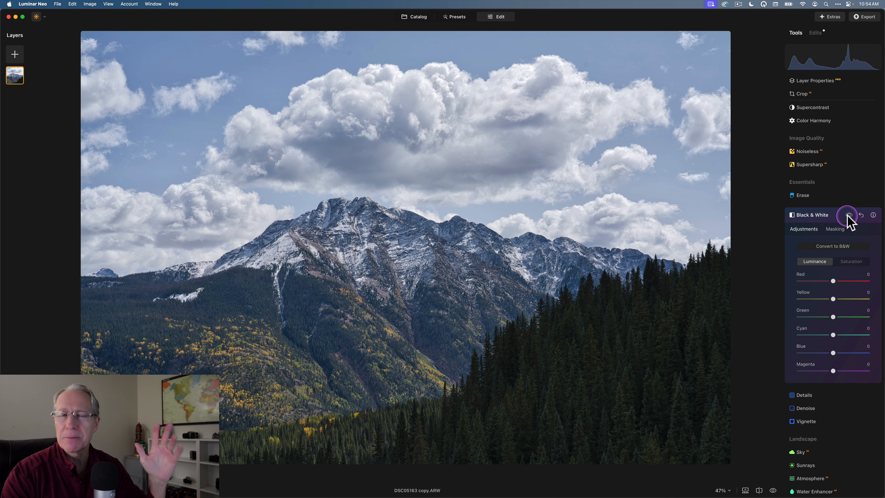
click(848, 215)
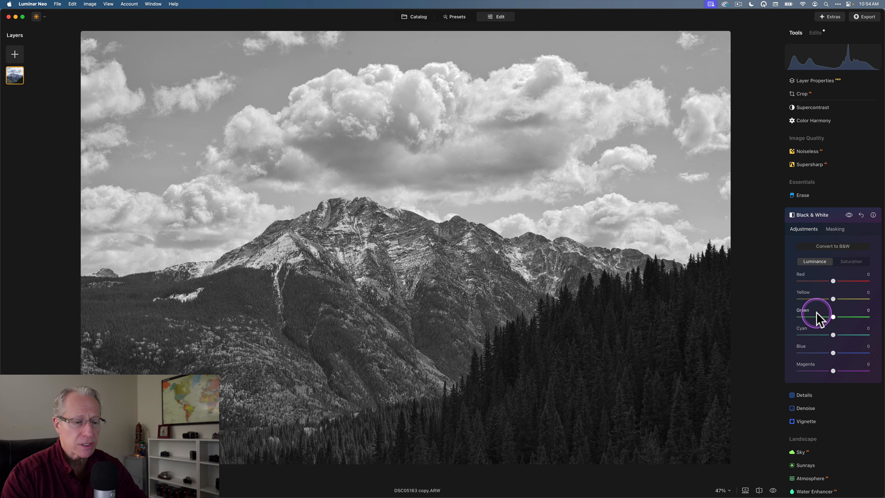
Set the Black & White Luminance to 100 for Yellow, -100 for Green and -100 for Blue, and compare the result with the color photo
click(833, 298)
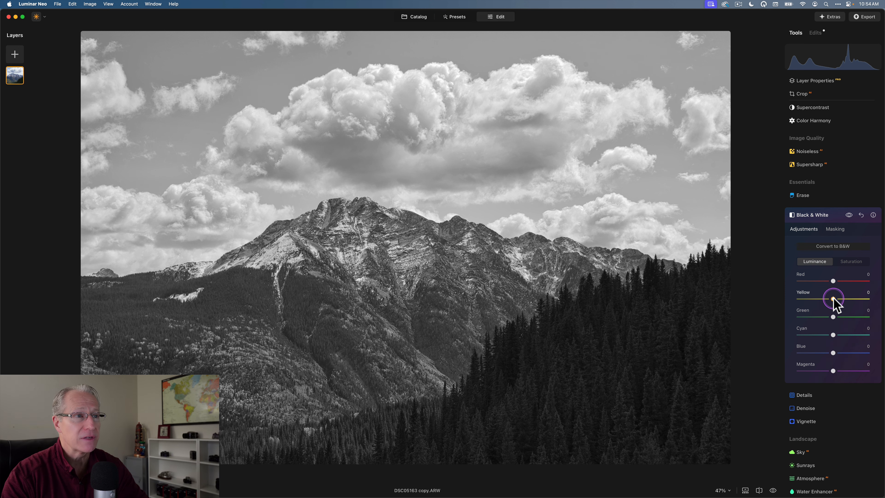
drag(833, 298, 764, 293)
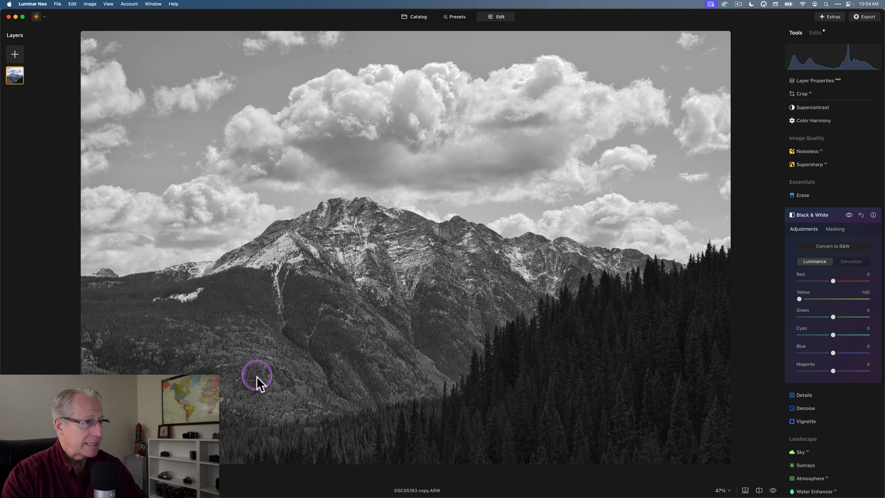
drag(799, 298, 878, 293)
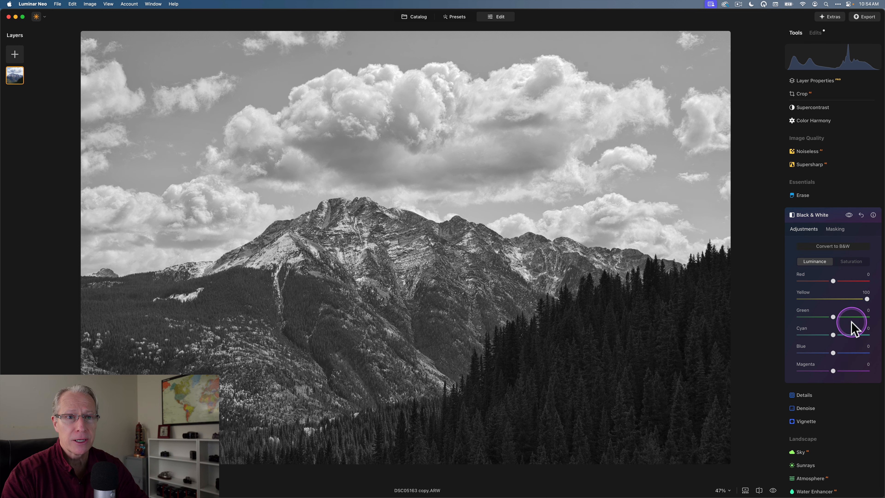
drag(833, 316, 714, 315)
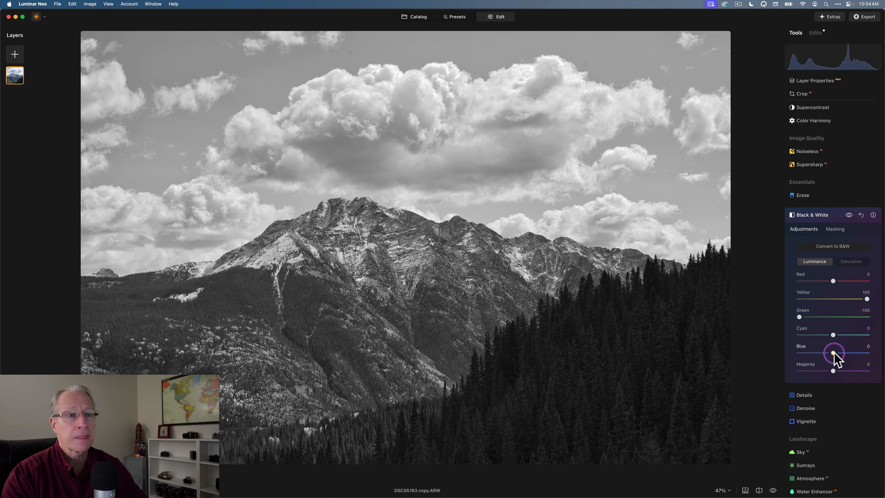
drag(833, 353, 749, 359)
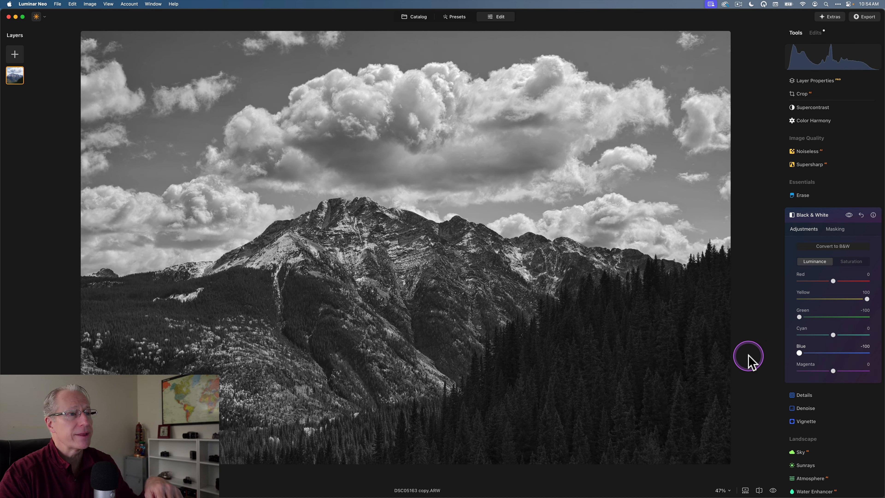
click(849, 214)
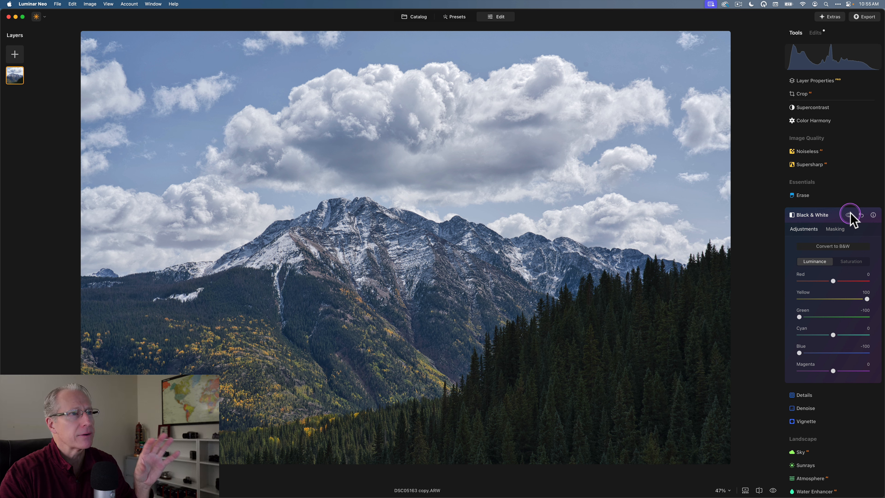
click(850, 214)
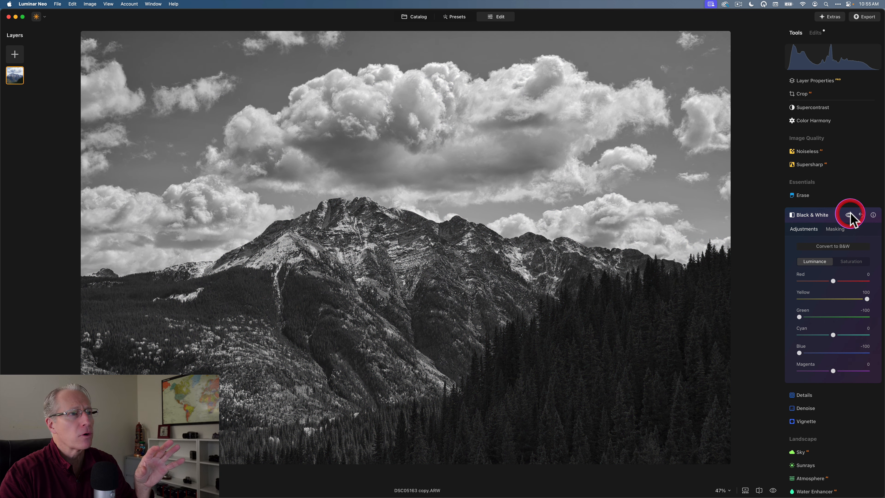
click(836, 215)
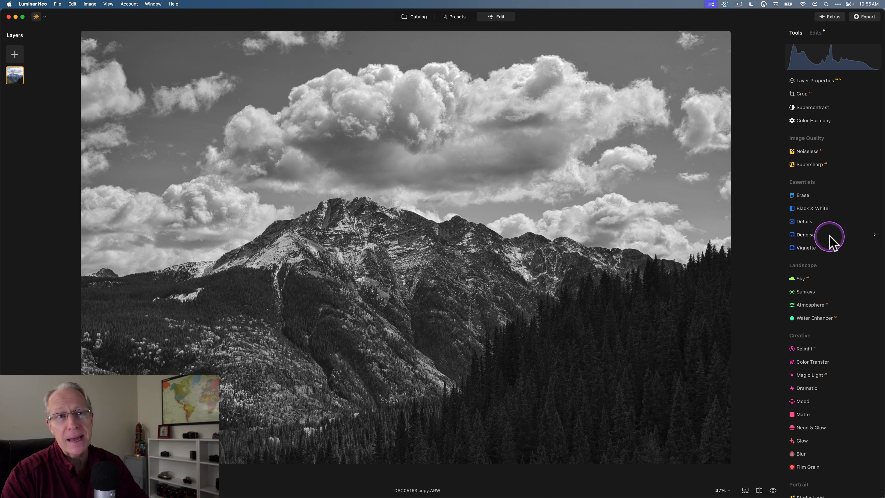
Set Supercontrast Highlights Contrast to 23, Midtones Contrast to 25 and Shadows Contrast to 25
scroll(831, 241, up, 3)
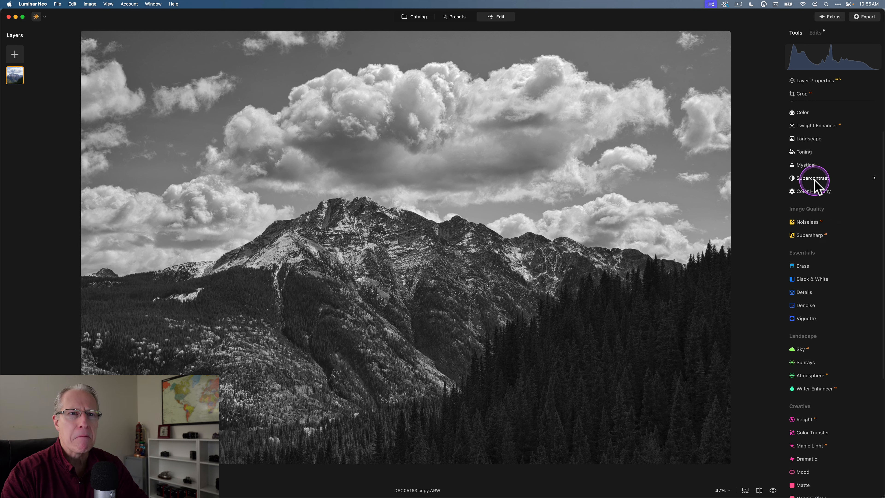
click(814, 179)
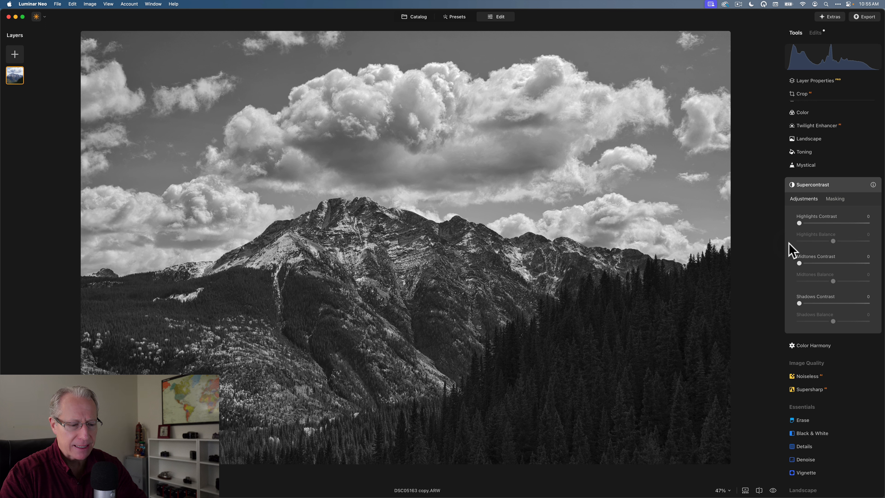
drag(799, 223, 812, 225)
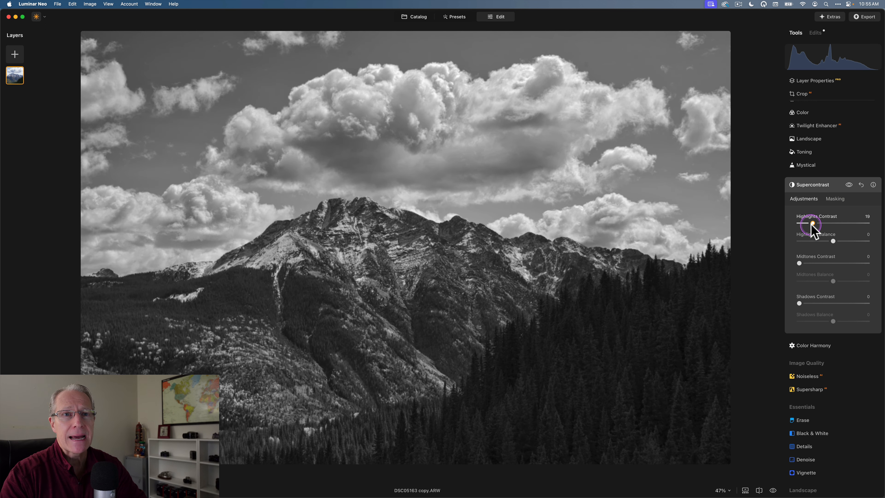
drag(800, 263, 813, 262)
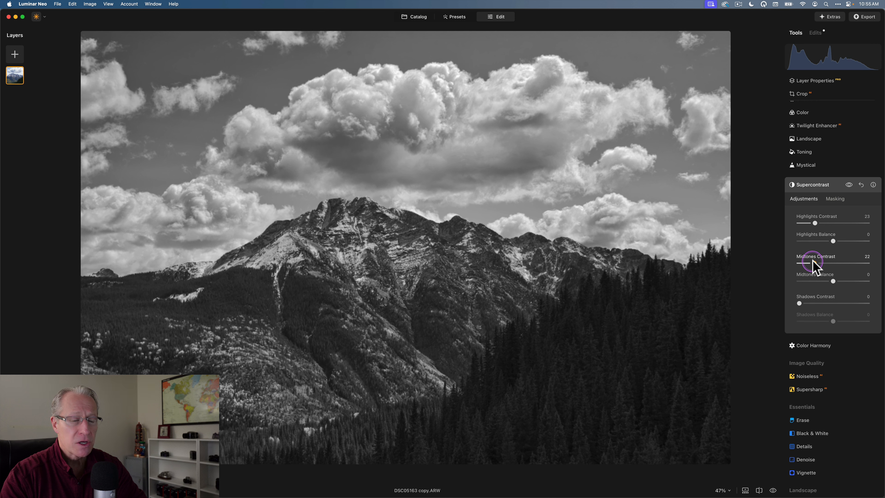
drag(799, 303, 812, 304)
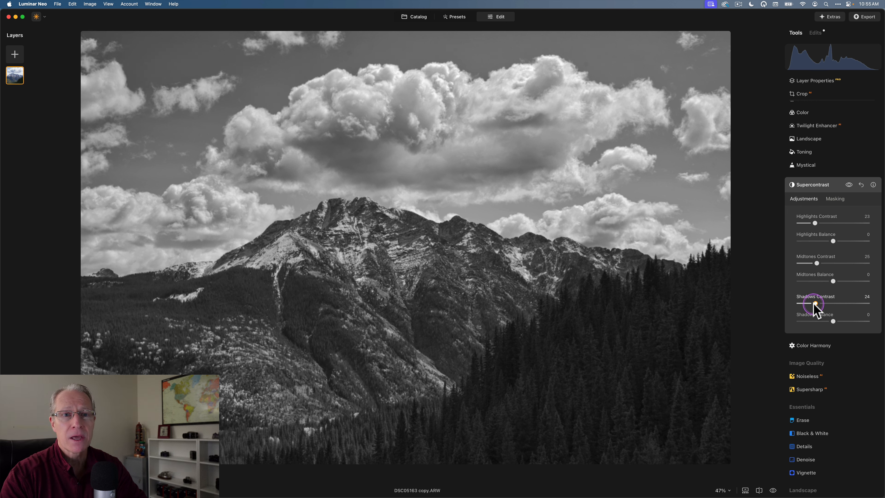
Set Supercontrast Highlights Balance to -64, Midtones Balance to 23 and Shadows Balance to 11
drag(833, 242, 811, 241)
drag(832, 282, 841, 281)
drag(833, 321, 837, 321)
click(844, 240)
Compare the photo with and without Supercontrast, examining the contrast in the clouds, mountain and forest
click(849, 185)
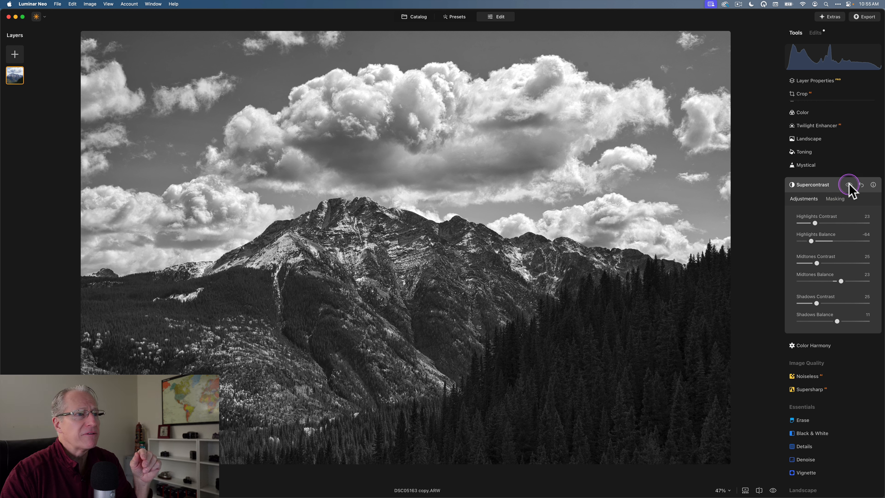
click(849, 185)
click(848, 184)
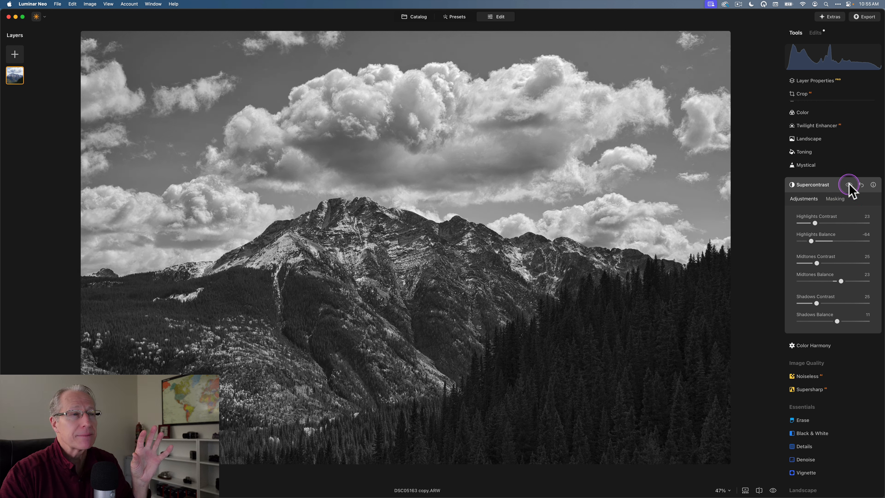
click(848, 184)
click(849, 184)
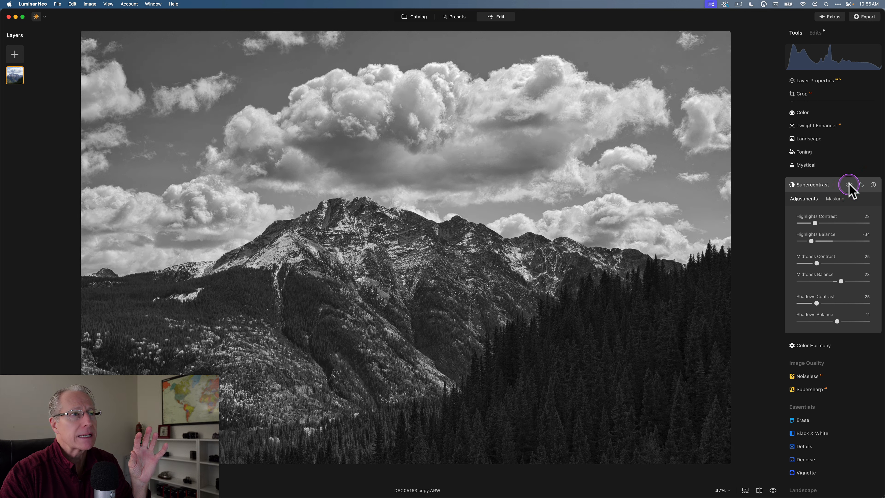
click(849, 184)
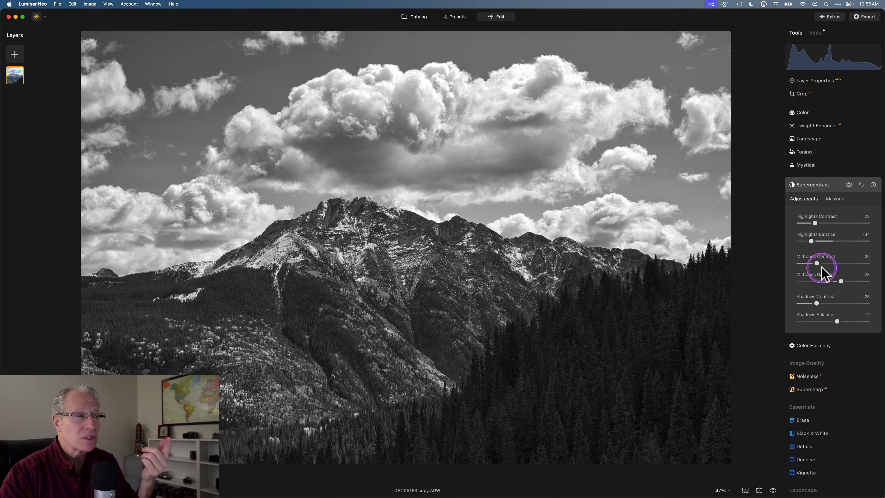
click(848, 185)
click(848, 185)
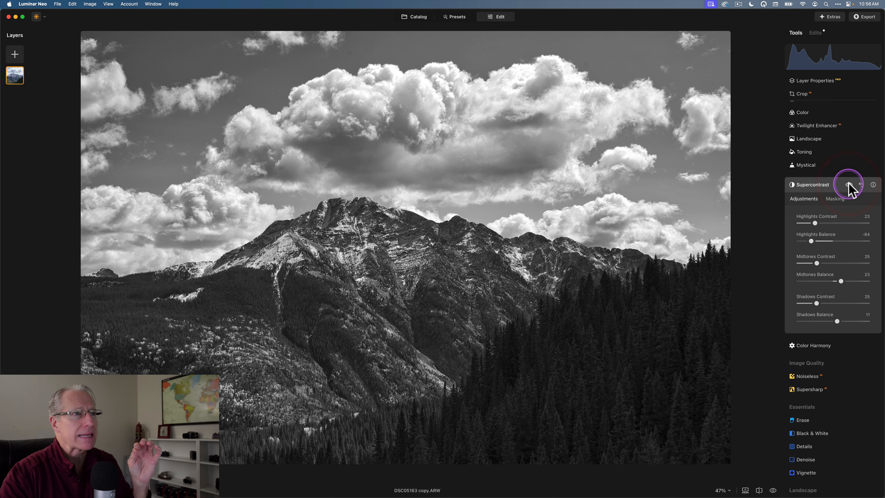
click(825, 185)
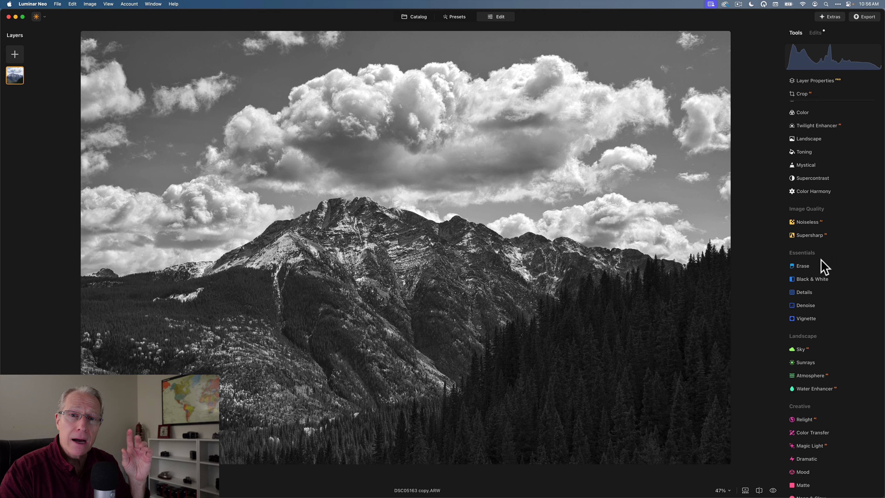
Add a Develop adjustment with a slanted linear gradient mask covering the dark forest in the photo's lower-right corner
scroll(820, 279, up, 3)
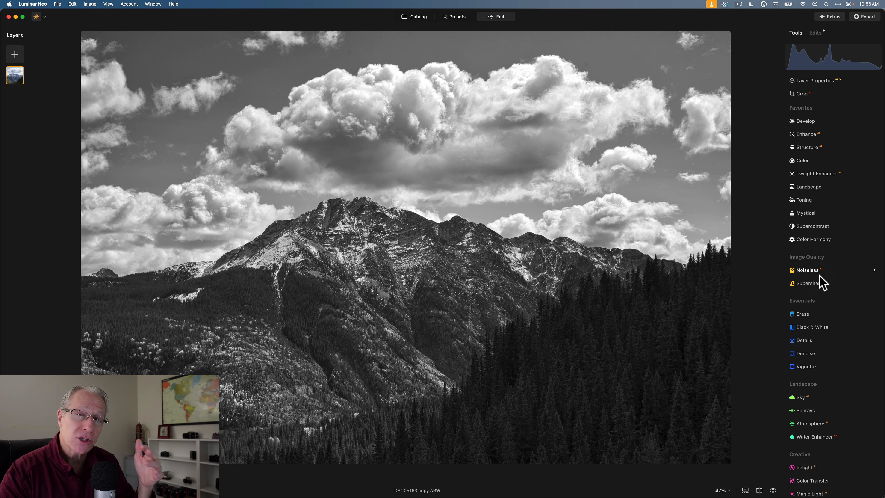
click(809, 122)
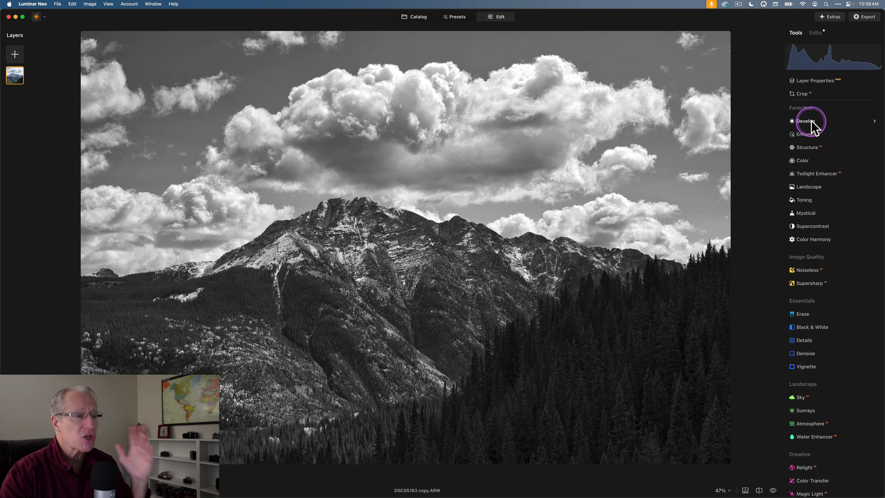
click(809, 122)
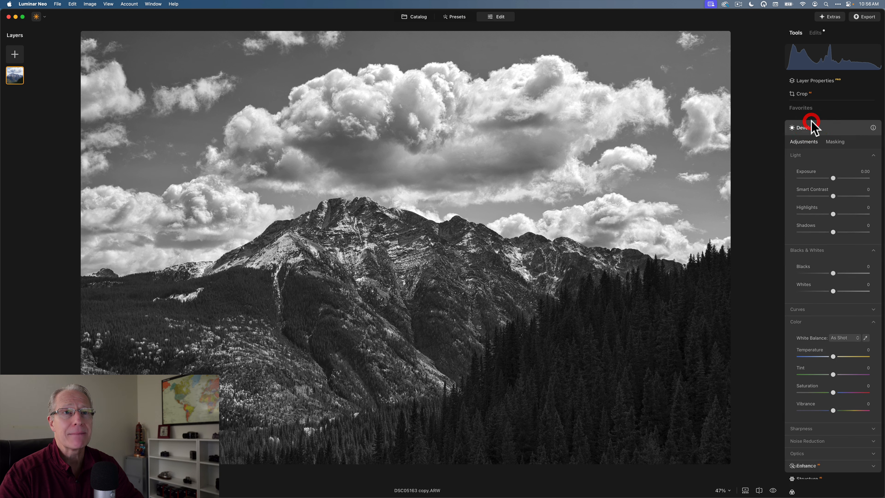
click(839, 141)
click(815, 168)
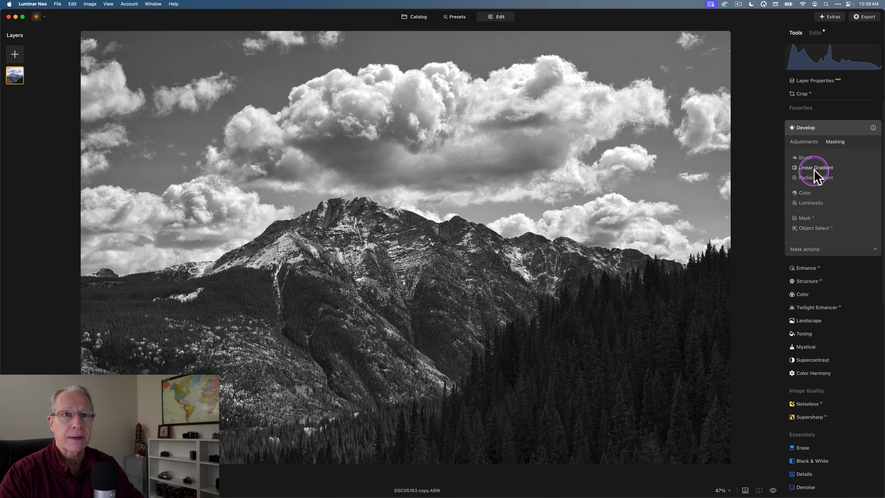
drag(588, 394, 538, 300)
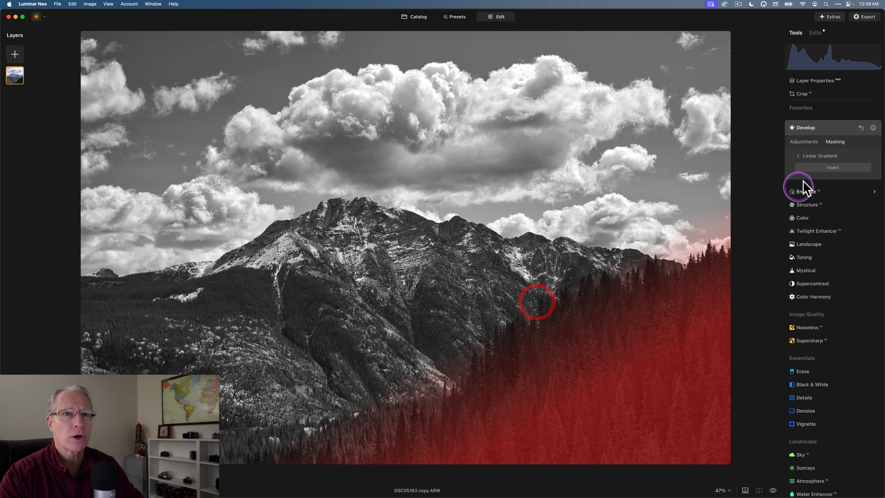
Darken the masked forest by setting the Develop Exposure to -1.60
click(803, 141)
drag(833, 178, 821, 175)
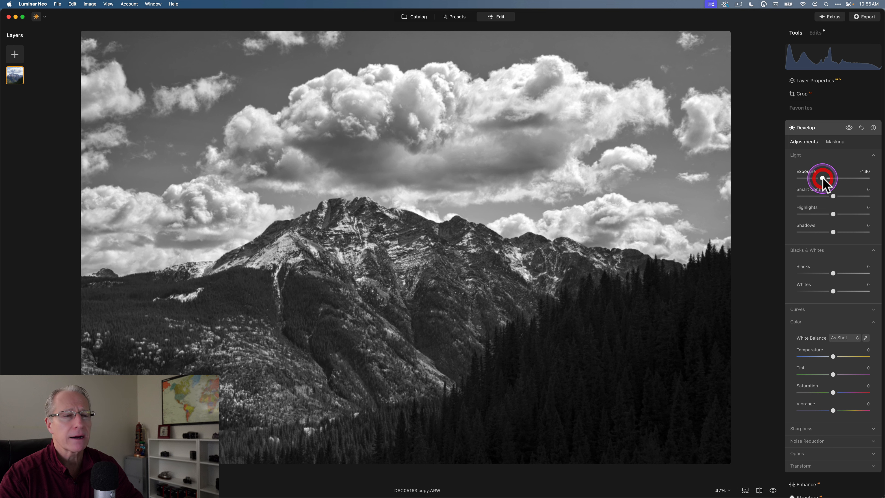
click(821, 129)
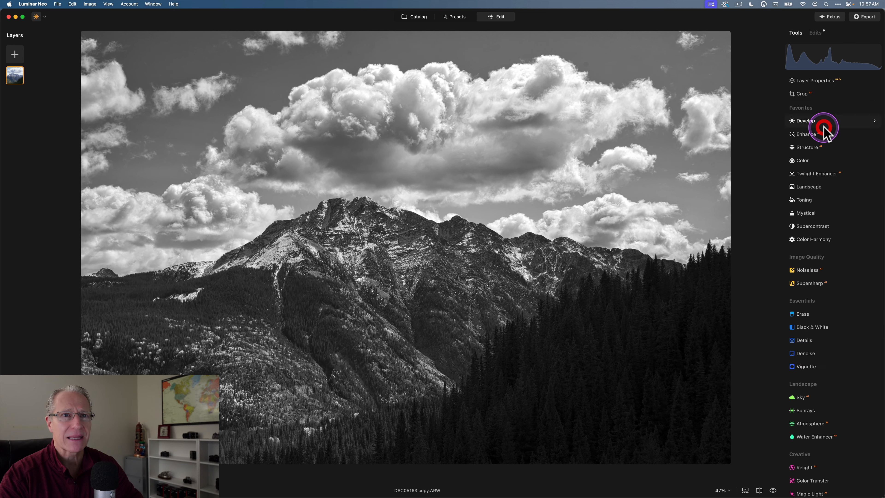
Add another Develop adjustment with a linear gradient mask covering the sky down to the mountain peaks
click(810, 122)
click(836, 142)
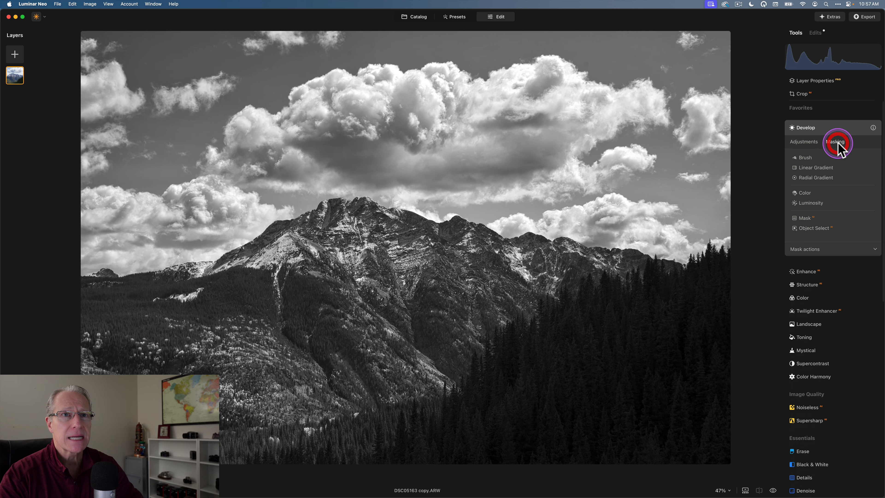
click(807, 166)
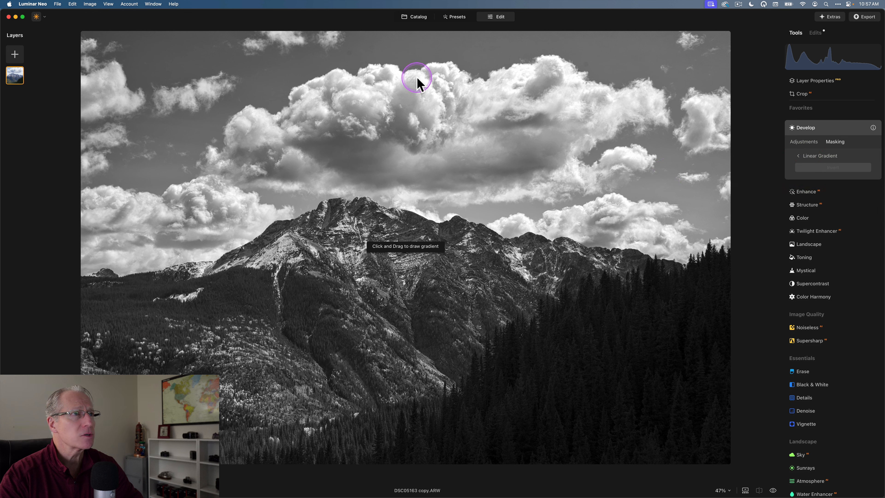
drag(417, 99, 422, 228)
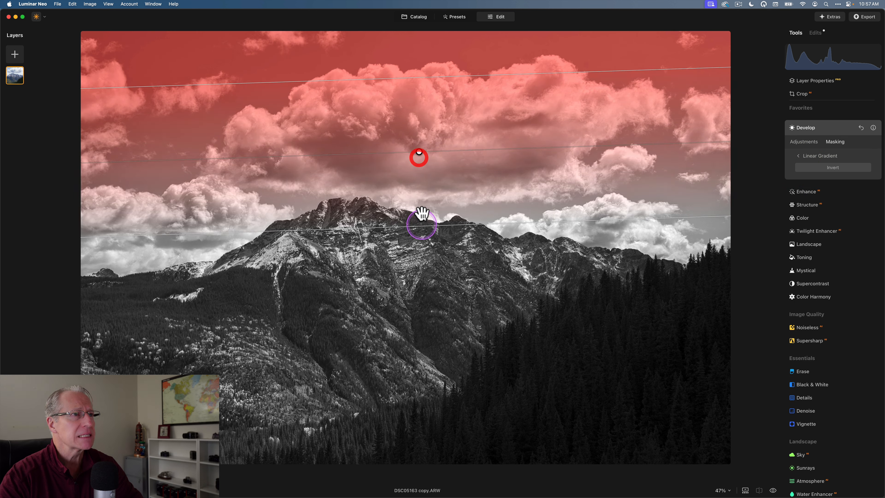
Move the sky's linear gradient mask up slightly and darken the masked sky by setting Develop Exposure to -0.89
drag(417, 148, 409, 123)
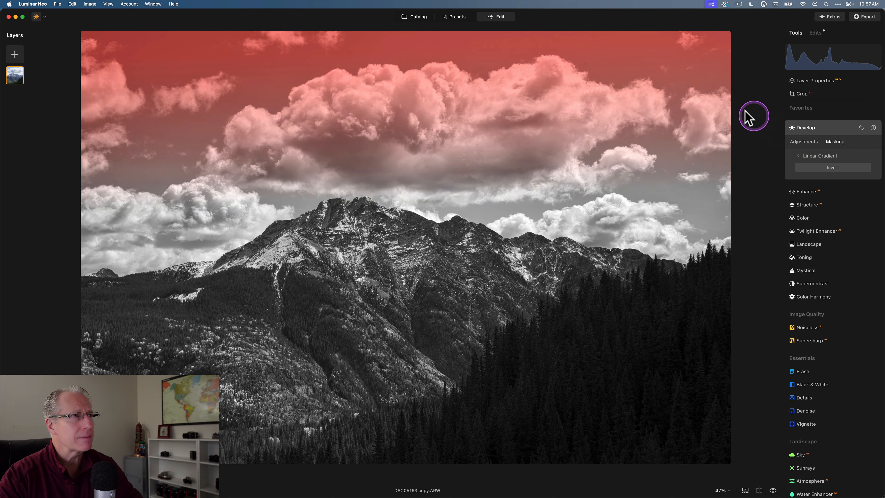
click(807, 146)
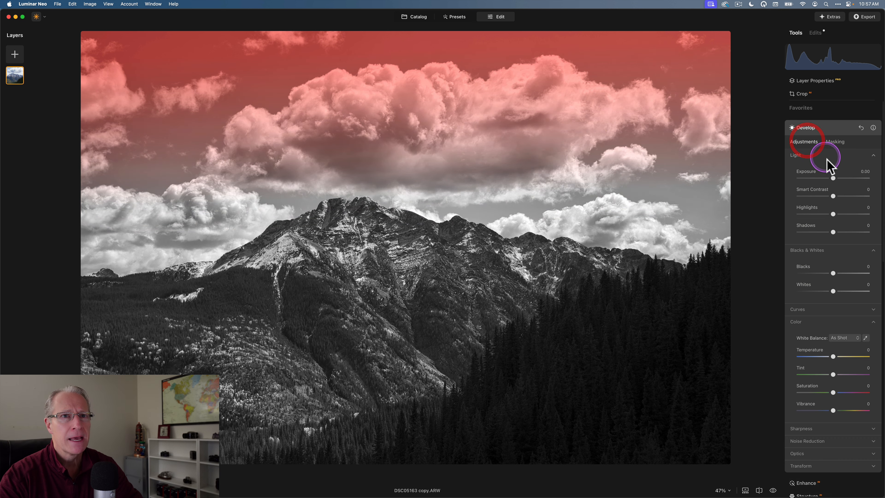
click(832, 178)
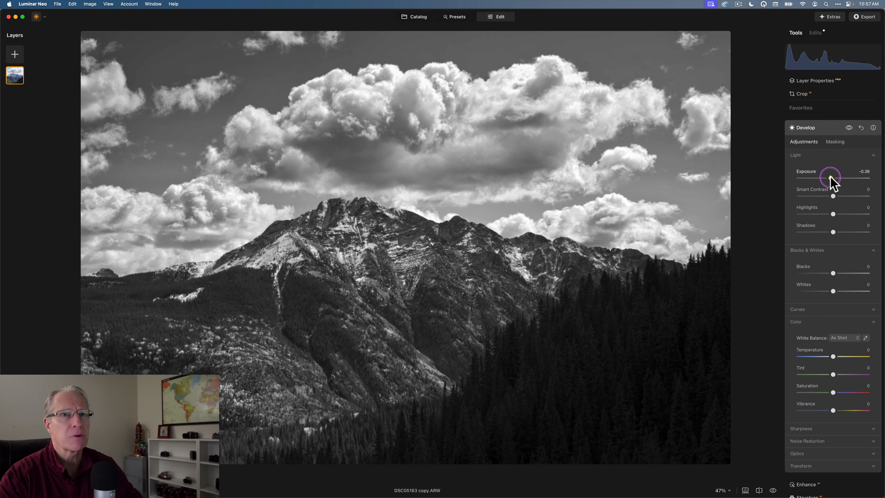
drag(832, 181, 827, 178)
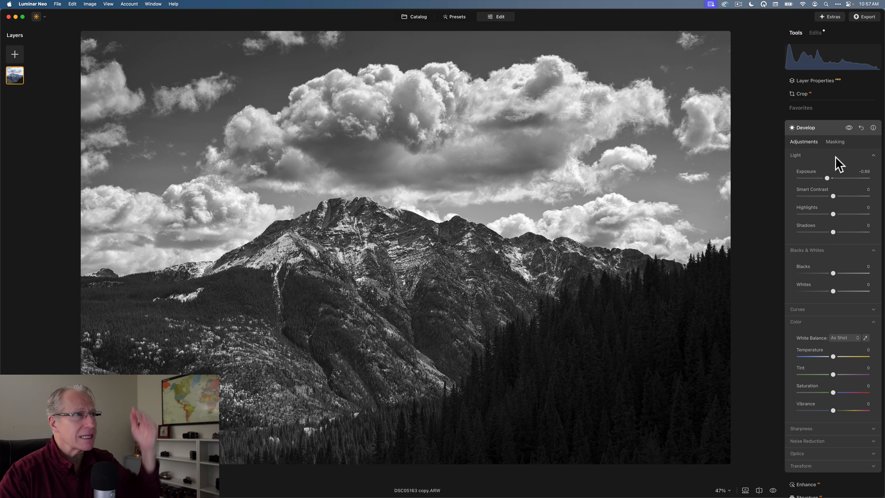
click(587, 104)
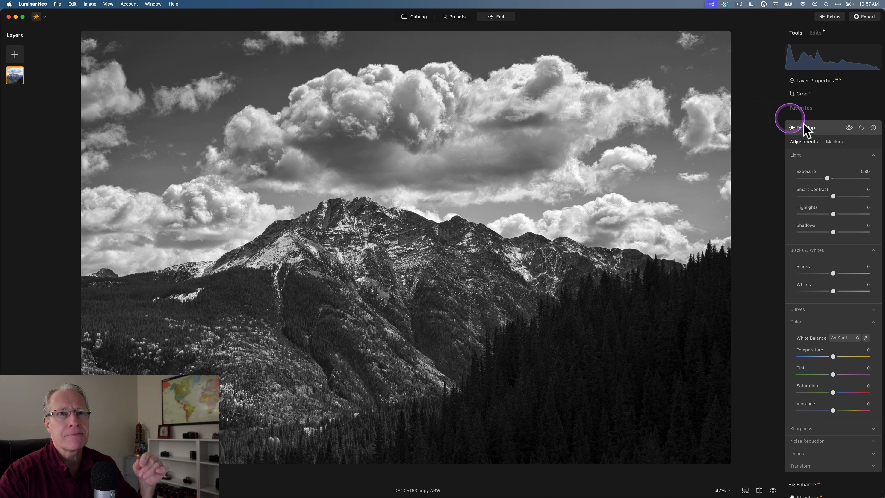
Compare the sky with and without the masked Develop darkening, then close the adjustment
click(848, 130)
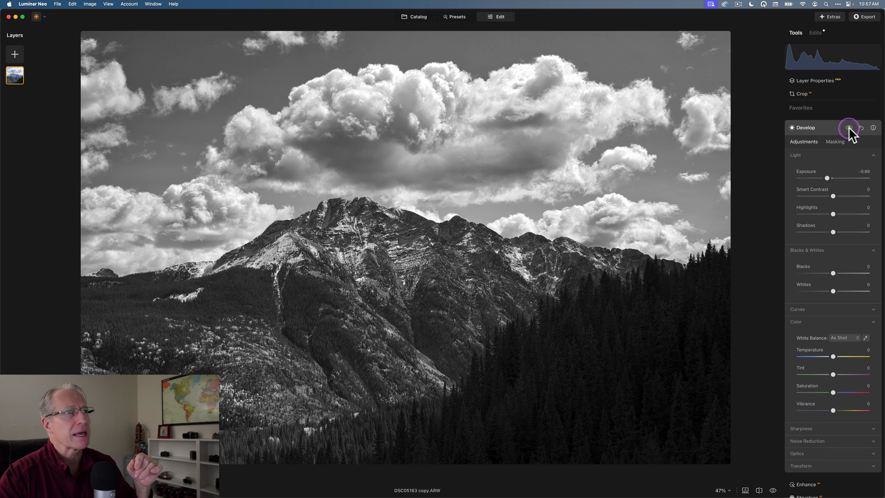
click(849, 129)
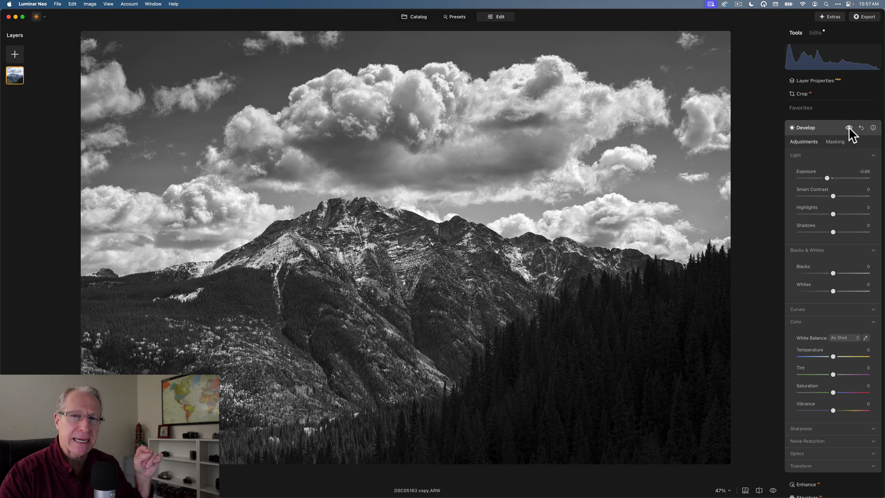
click(839, 128)
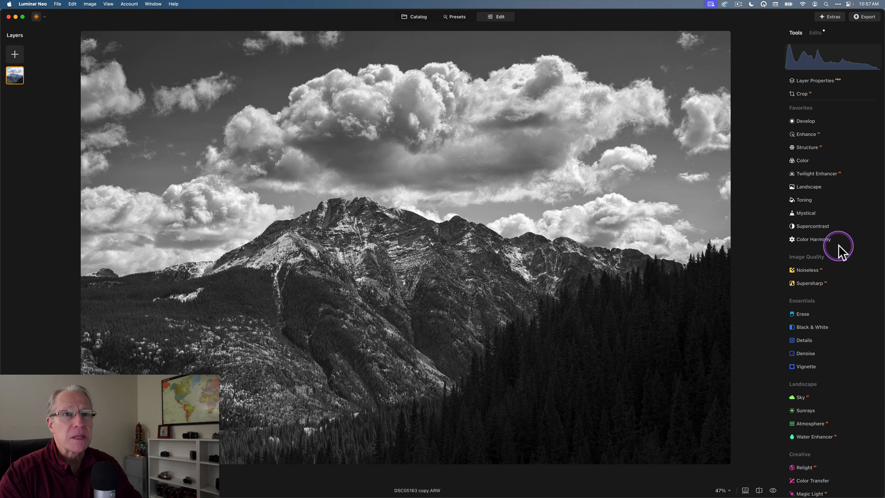
Add another Develop adjustment and paint a soft brush mask at size 172 over the mountain and its lower slopes
click(804, 122)
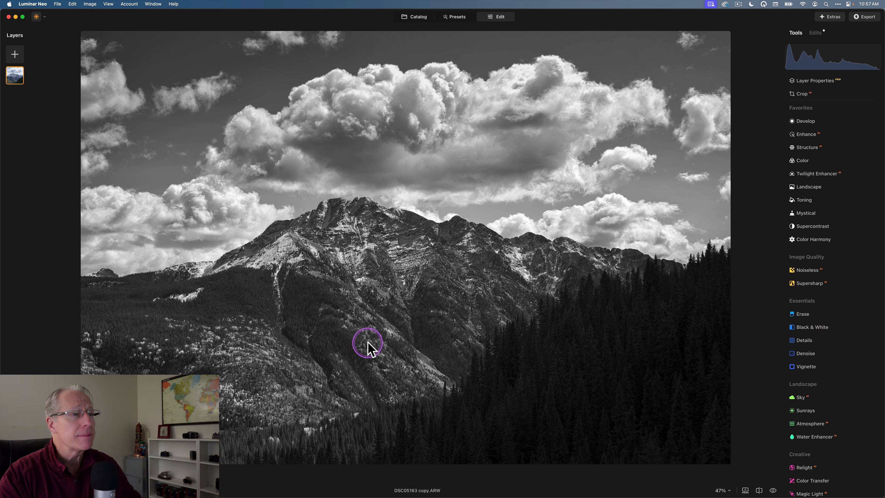
click(798, 123)
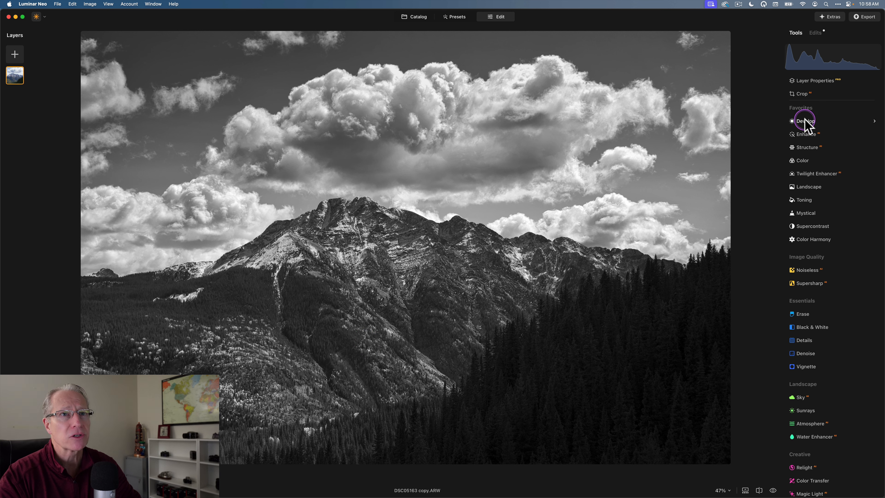
click(836, 142)
click(811, 161)
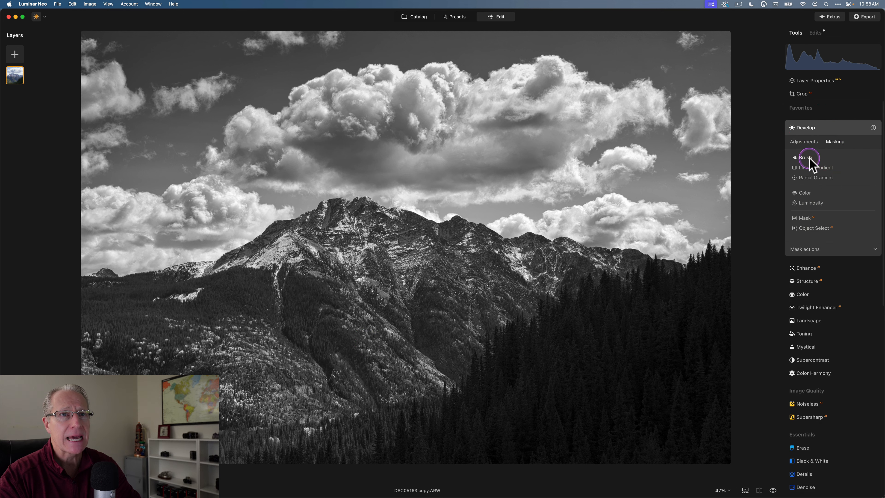
key(bracketright)
key(bracketright)
key(bracketright)
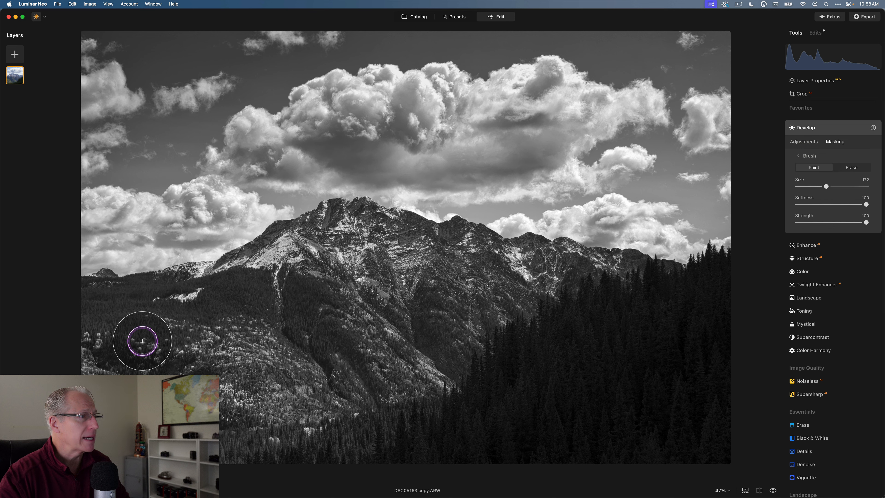
drag(97, 314, 172, 308)
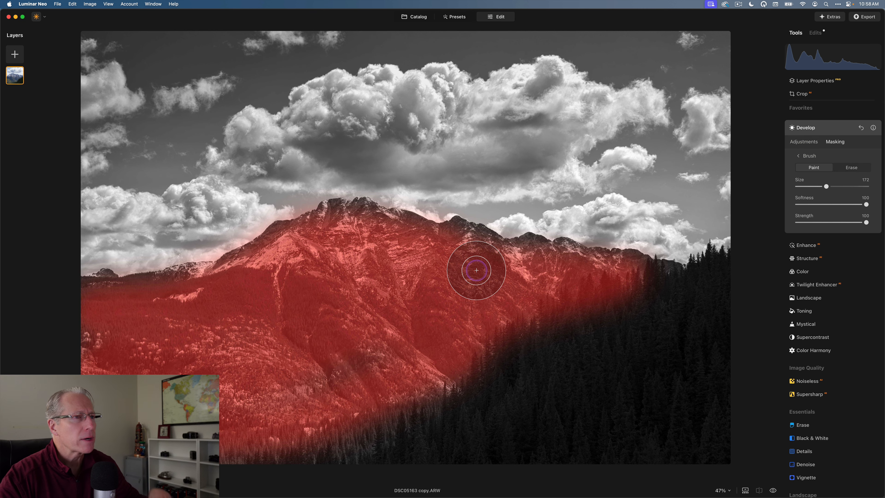
mouse_move(366, 337)
mouse_down()
mouse_move(342, 316)
mouse_move(364, 268)
mouse_move(337, 295)
mouse_up()
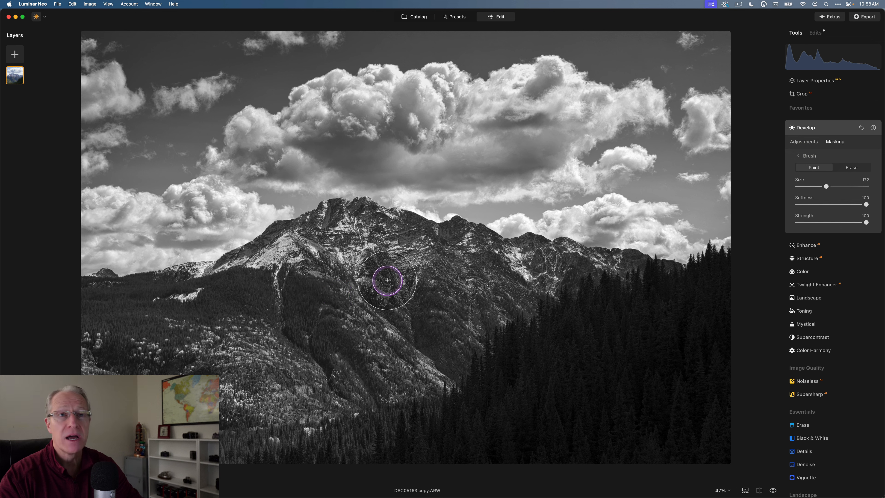
Adjust the masked mountain in Develop: Exposure 0.65, Smart Contrast 11, Highlights 13, Shadows -32 and Whites 16
click(801, 142)
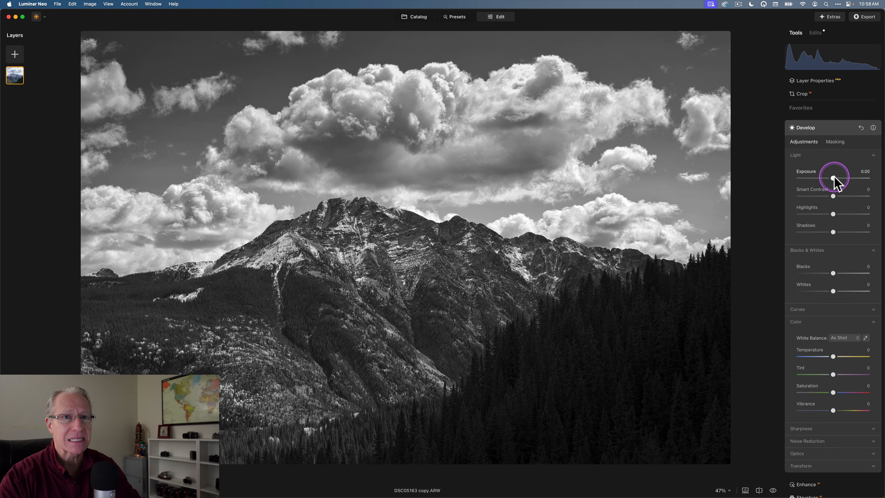
drag(835, 178, 839, 182)
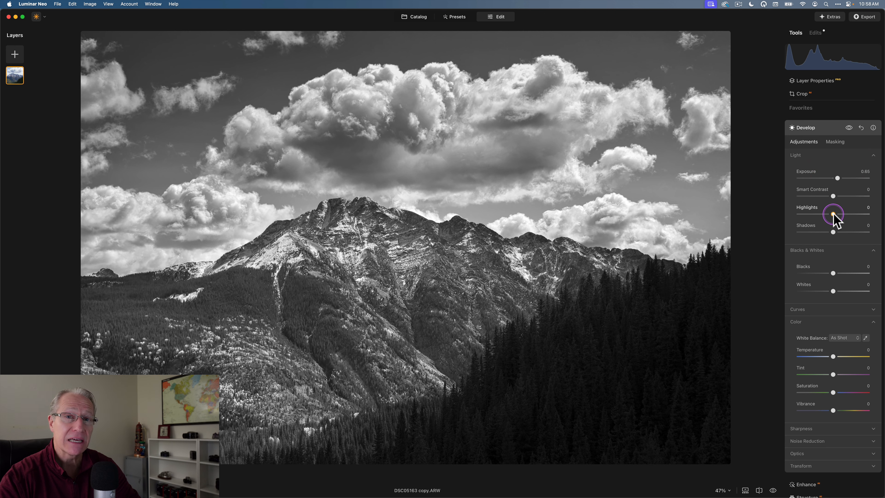
drag(833, 213, 836, 214)
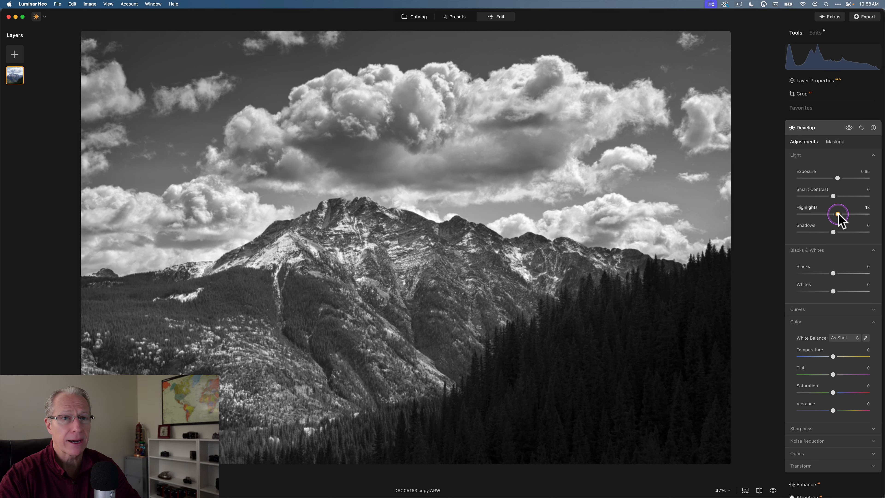
drag(833, 232, 822, 232)
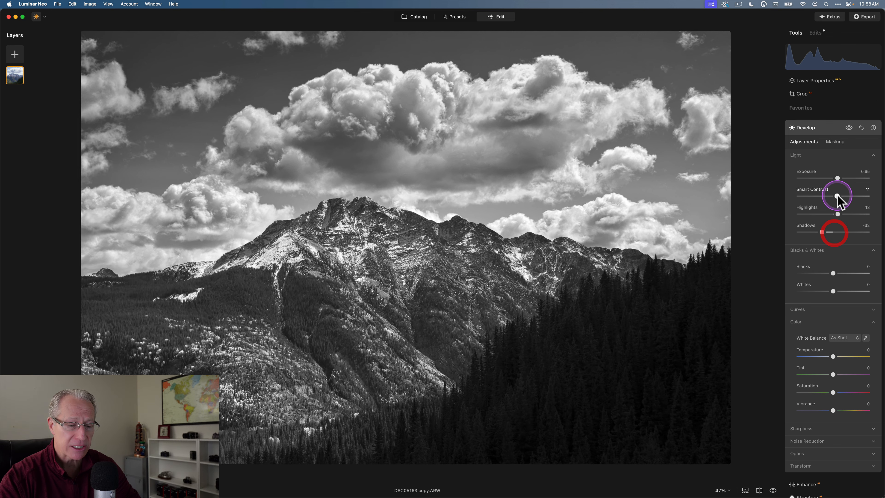
drag(833, 291, 839, 292)
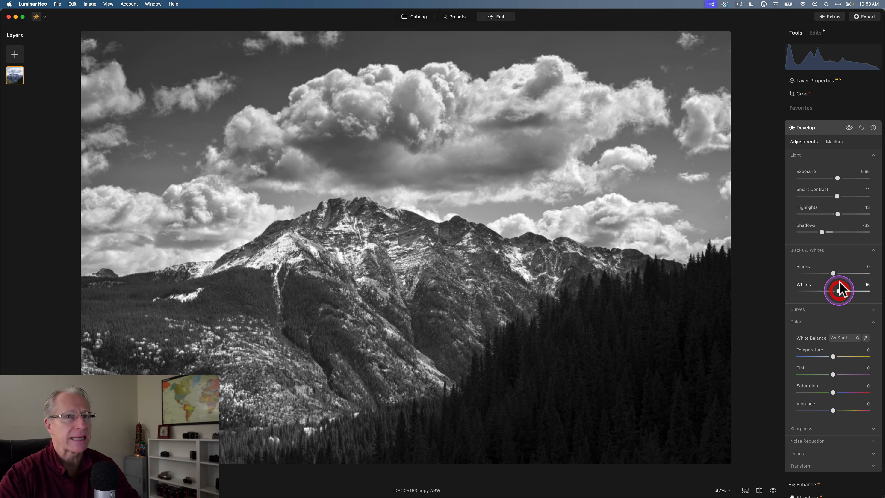
Compare the mountain with and without the brushed Develop adjustment, then close the adjustment
click(849, 128)
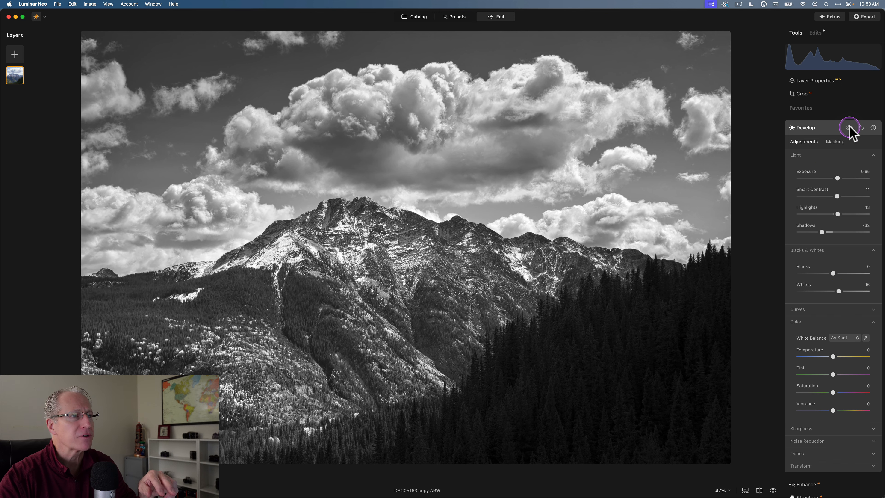
click(849, 128)
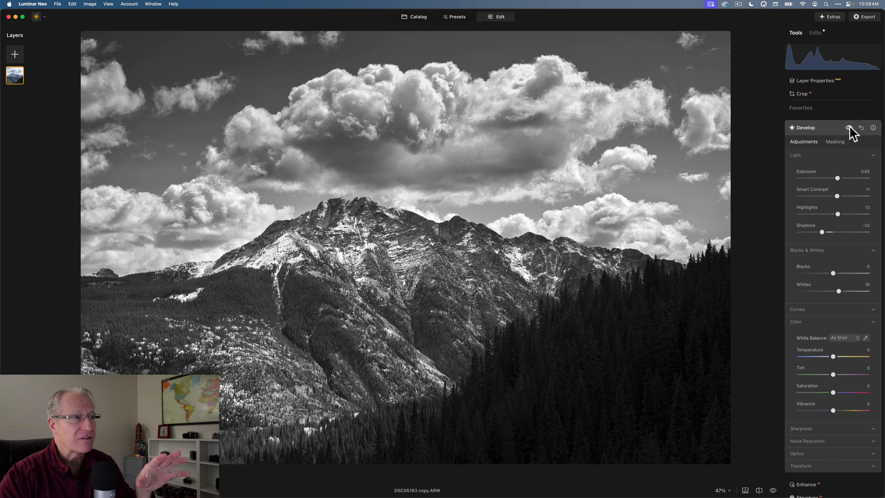
click(849, 128)
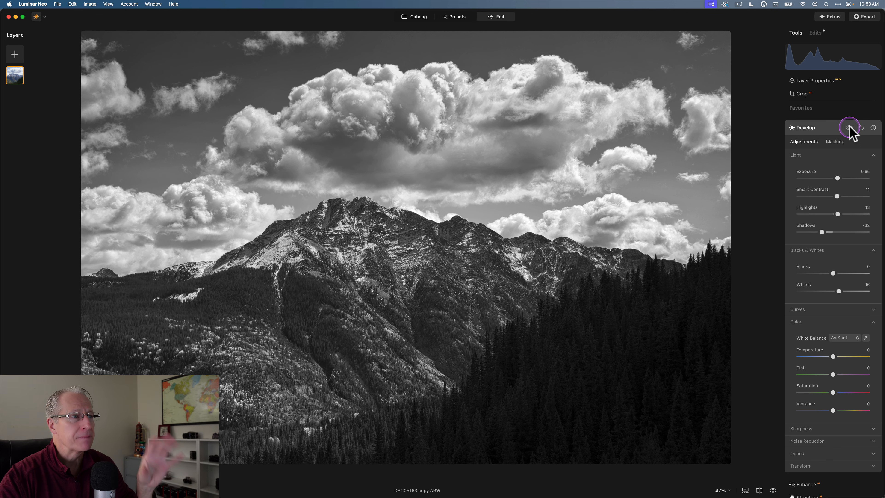
click(849, 128)
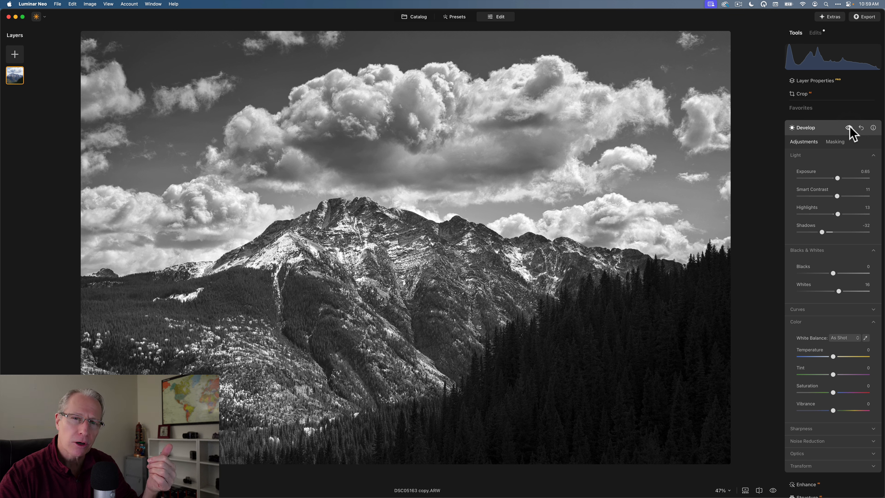
click(830, 128)
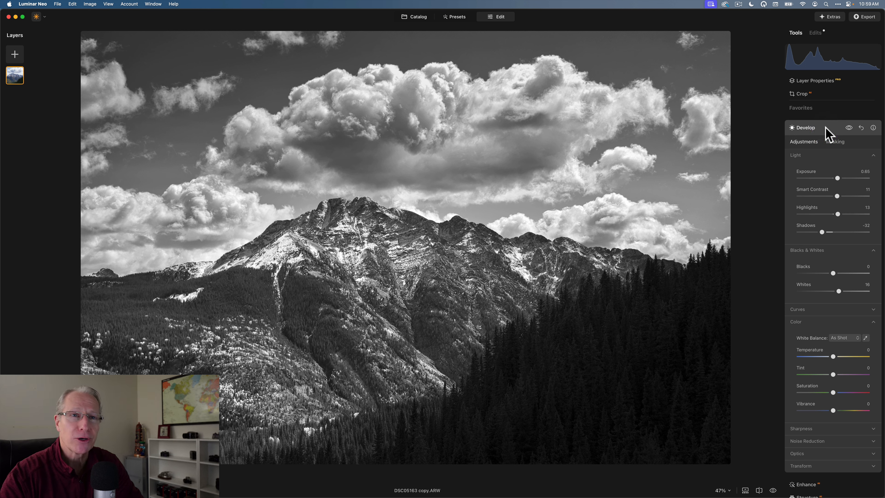
click(826, 128)
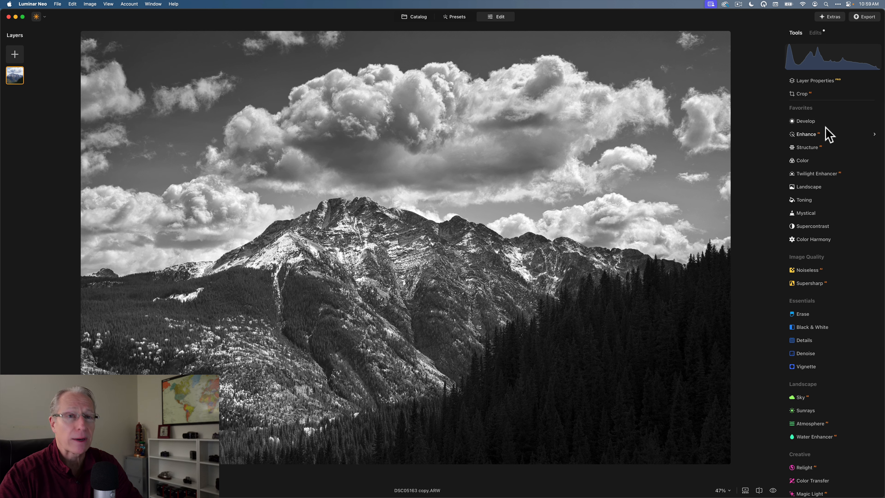
Add an Enhance adjustment with a slanted linear gradient mask over the sky and mountain, excluding the dark forest, and set Accent to 51
click(814, 135)
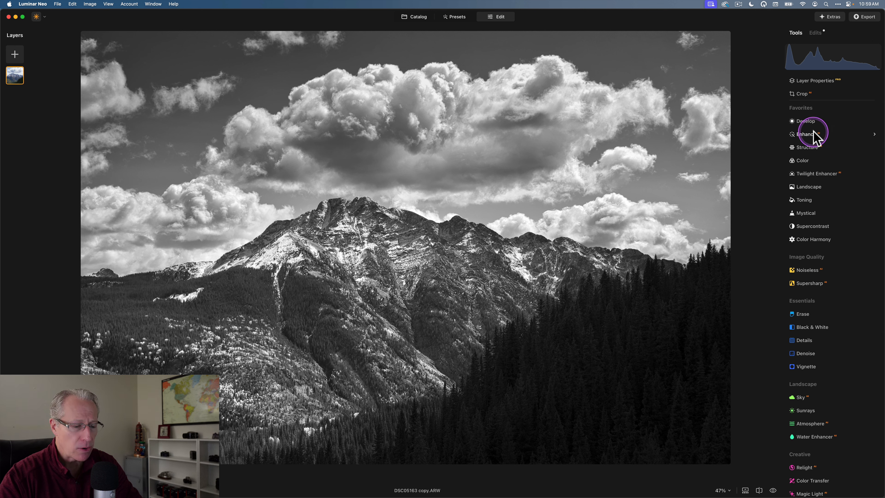
click(836, 155)
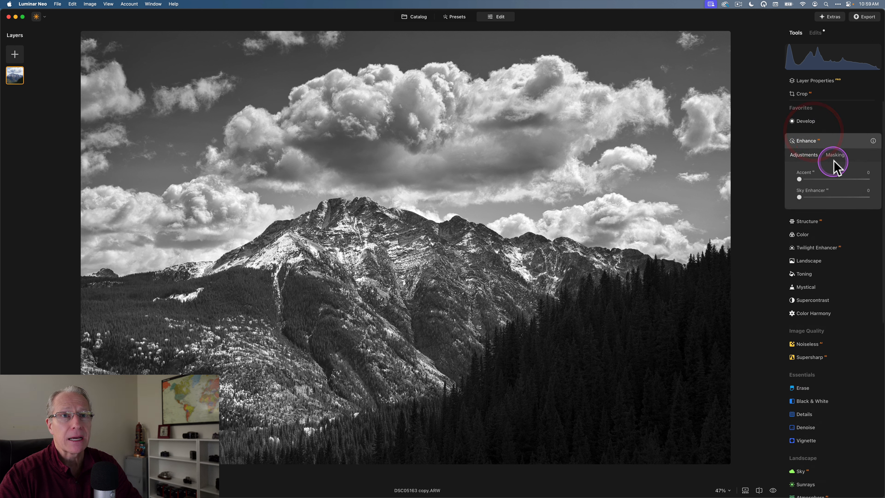
click(809, 185)
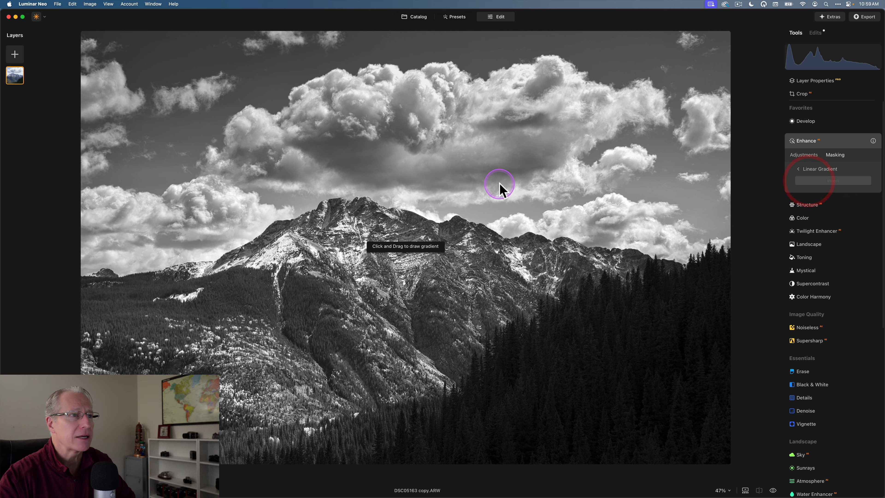
mouse_move(382, 260)
mouse_down()
mouse_move(444, 330)
mouse_move(430, 334)
mouse_move(444, 387)
mouse_up()
drag(411, 322, 422, 338)
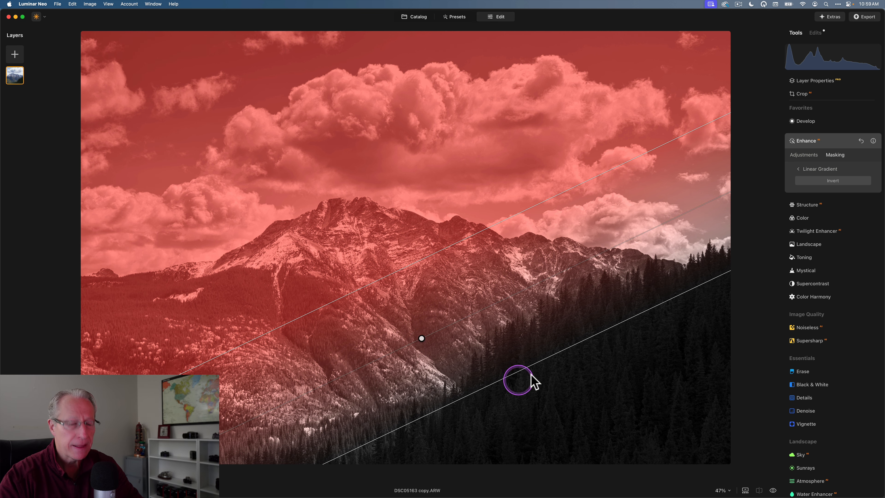
click(805, 154)
drag(820, 180, 834, 180)
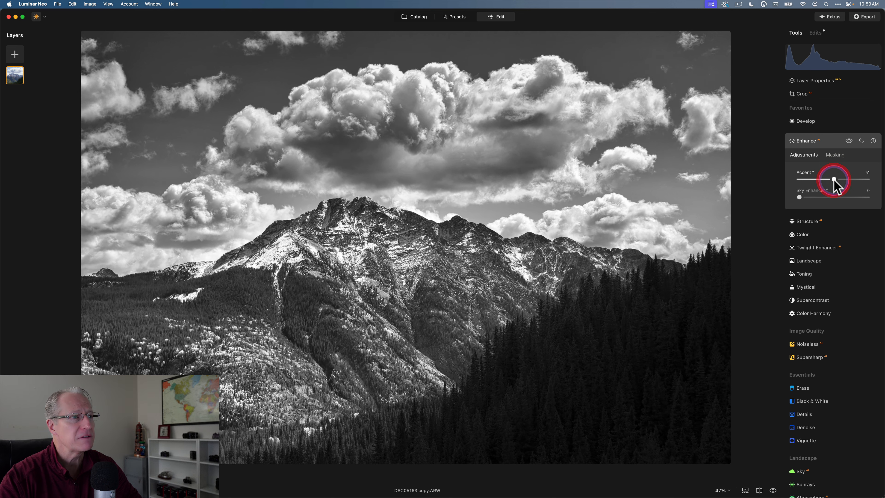
Compare the photo with and without the masked Enhance adjustment, examining the clouds and mountain, then close the adjustment
click(849, 141)
click(848, 141)
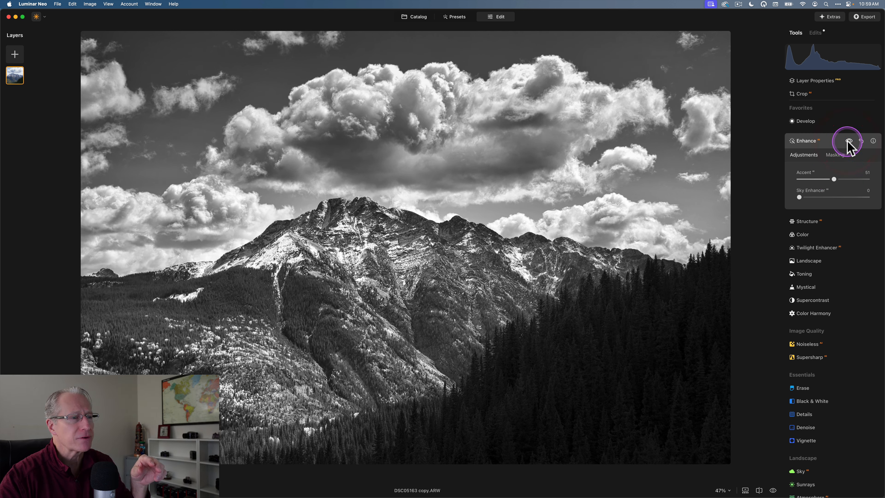
click(849, 141)
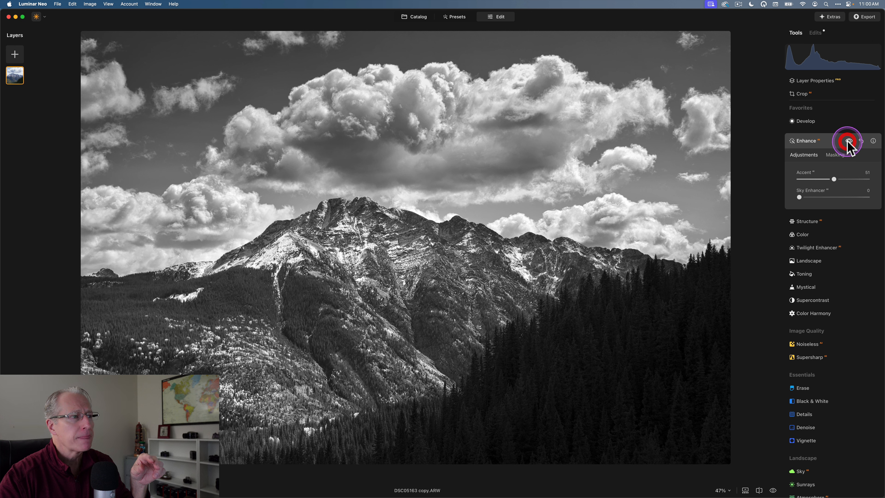
click(849, 141)
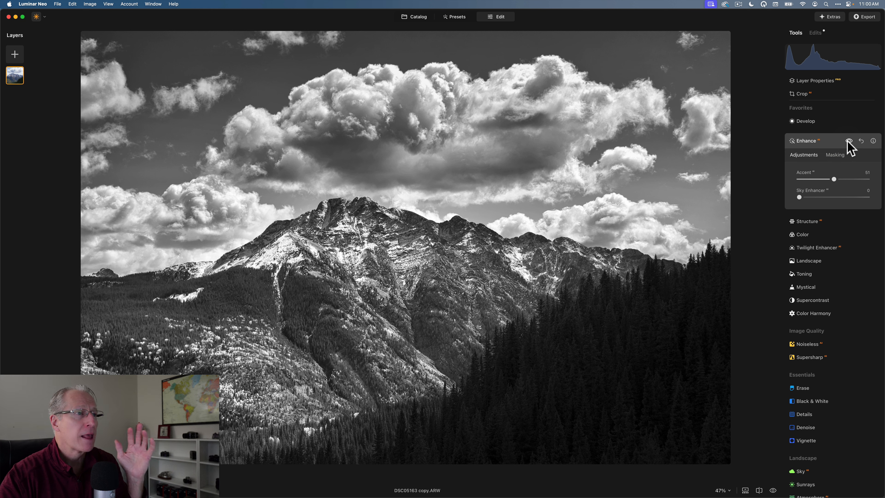
click(849, 141)
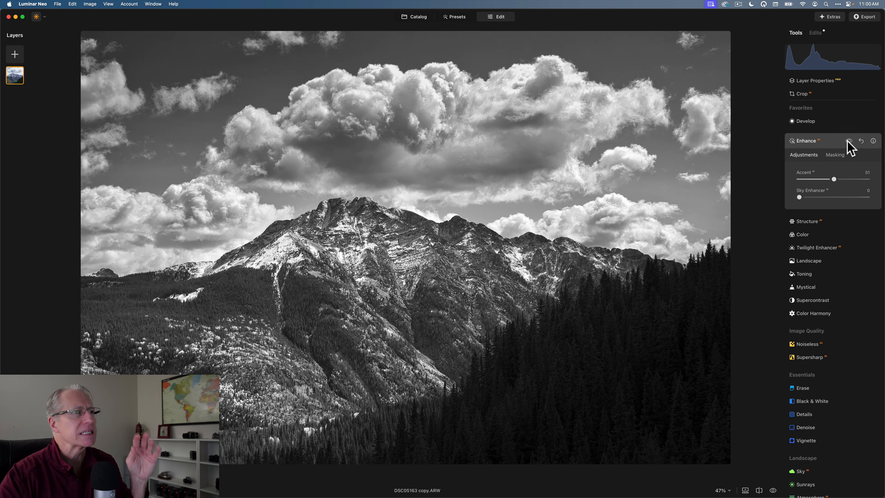
click(849, 141)
click(810, 143)
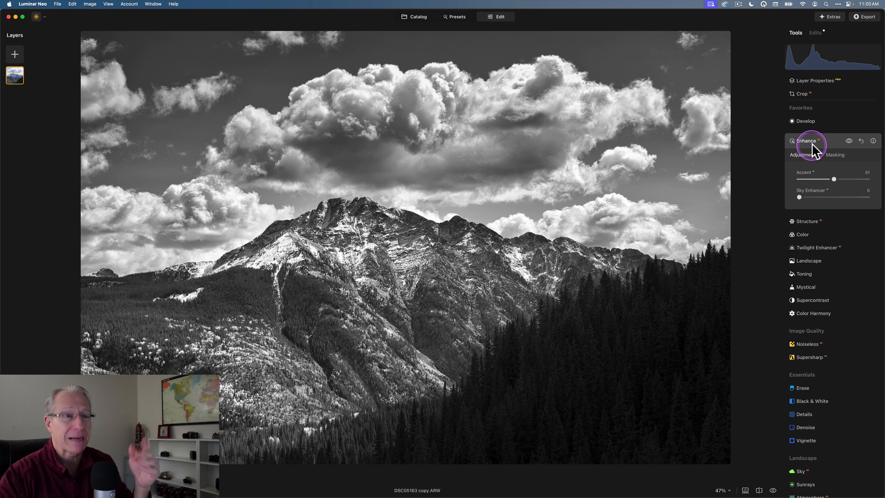
Add a Mystical adjustment with Amount 25 and compare the photo with and without it before closing the tool
click(812, 141)
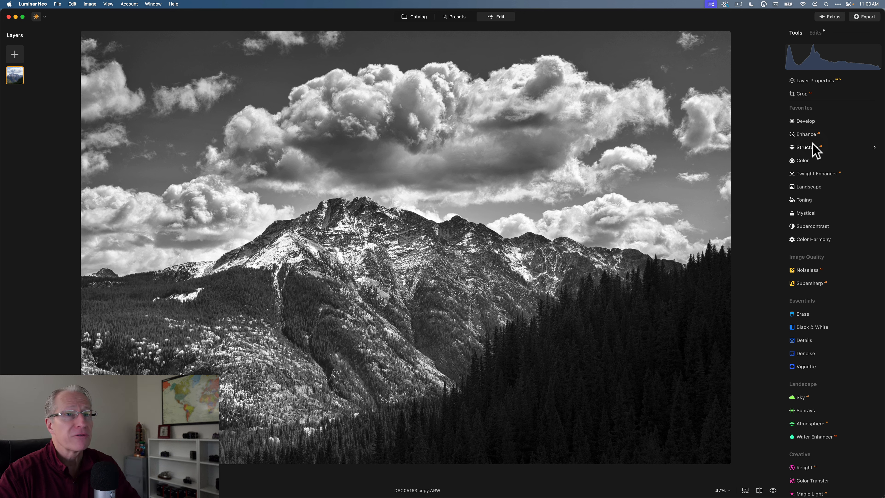
click(807, 214)
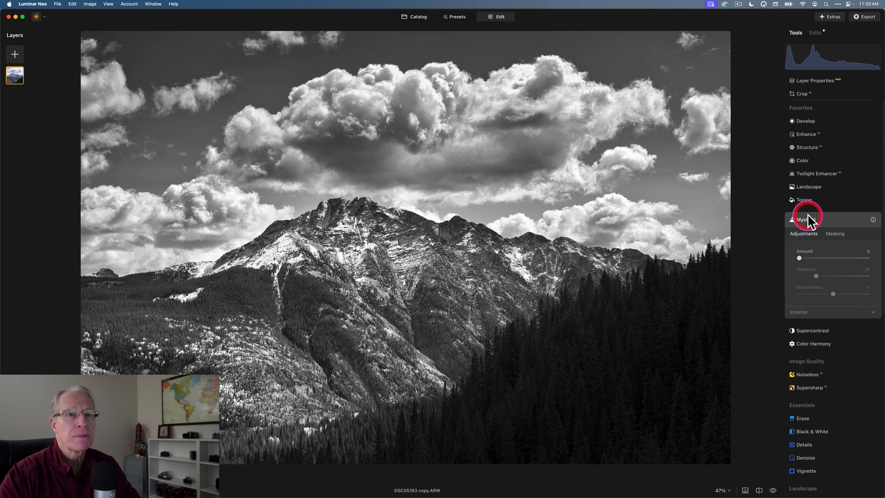
drag(799, 223, 816, 225)
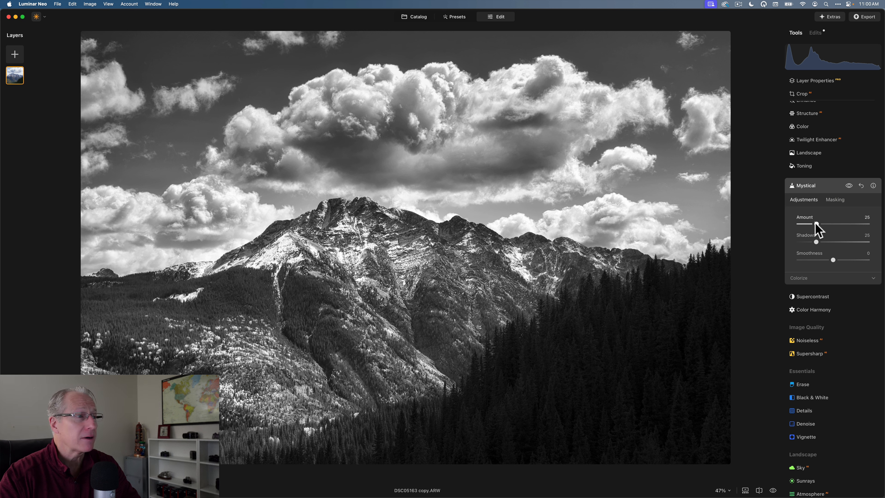
click(849, 186)
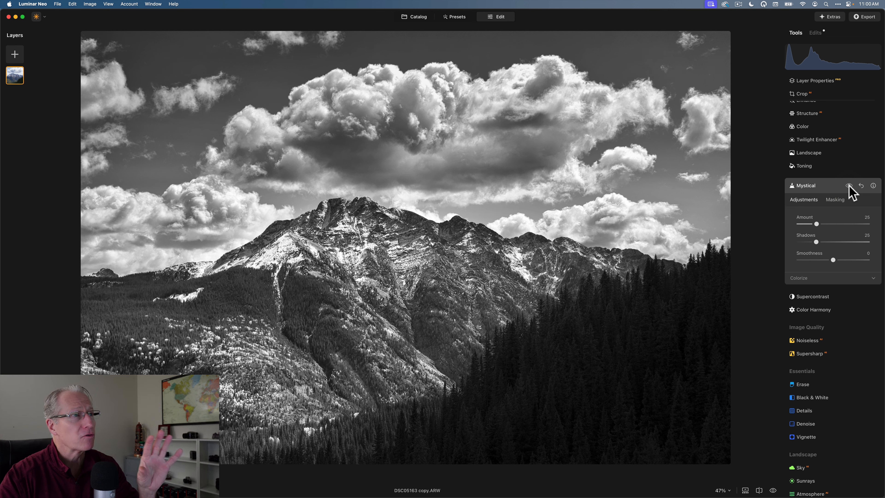
click(849, 186)
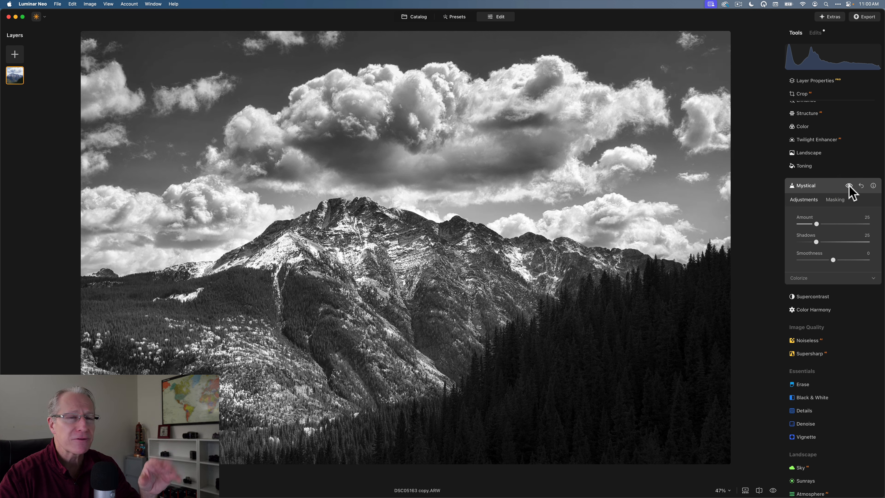
click(816, 187)
Add a Glow adjustment using the Orton Effect type with Amount 15
scroll(807, 290, down, 3)
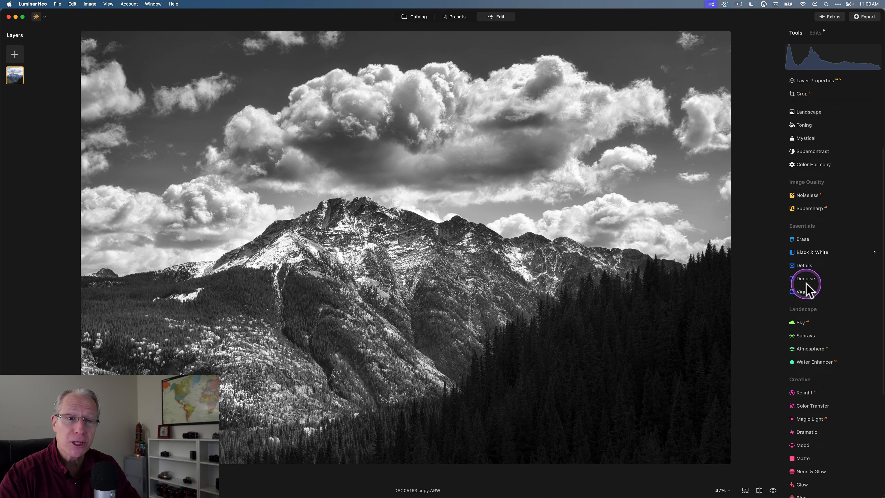
scroll(807, 289, down, 10)
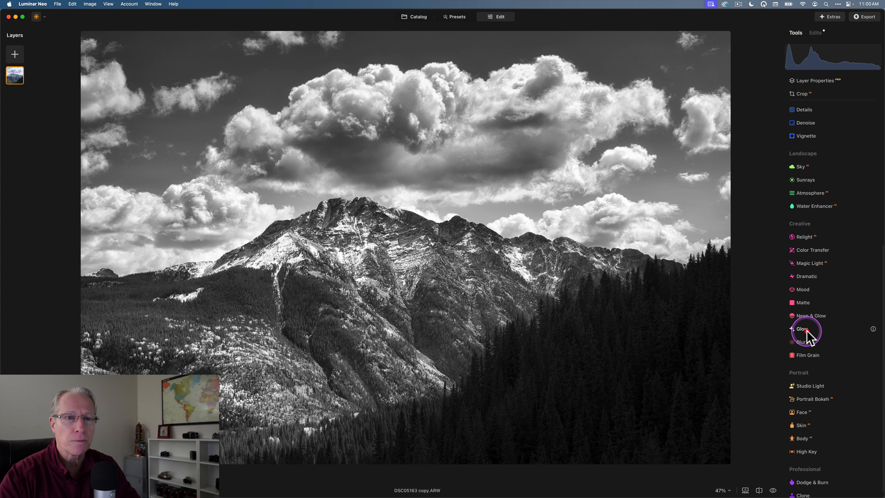
click(807, 334)
click(838, 296)
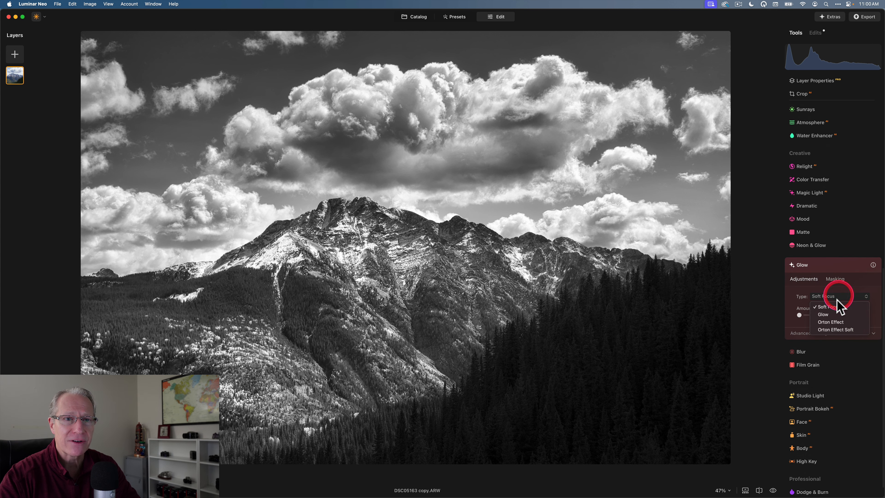
click(834, 322)
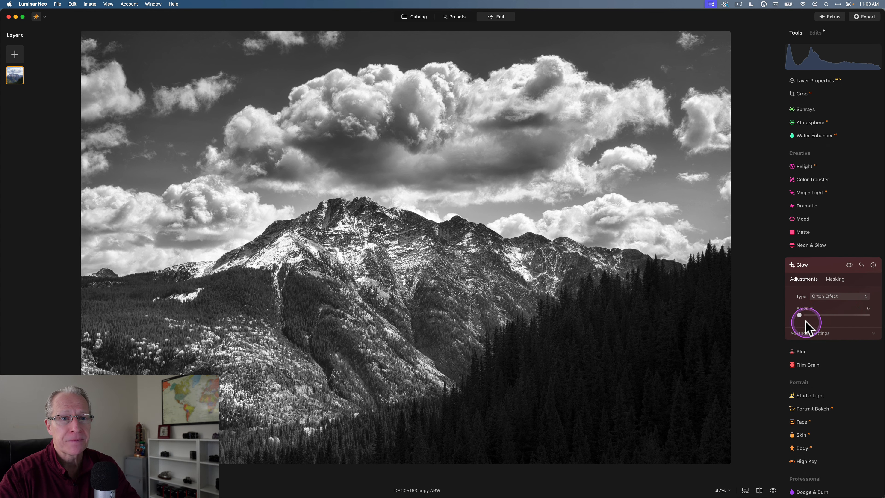
drag(806, 320, 811, 318)
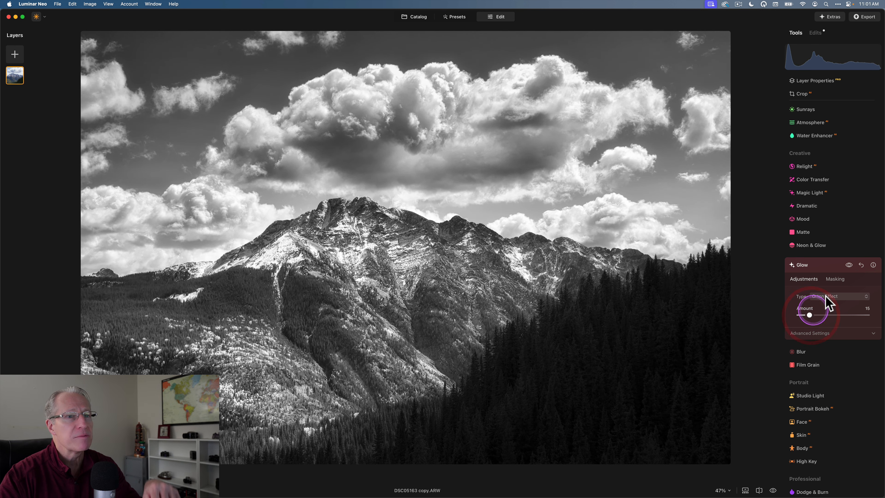
Compare the photo repeatedly with and without the Orton Effect glow
click(848, 265)
click(849, 265)
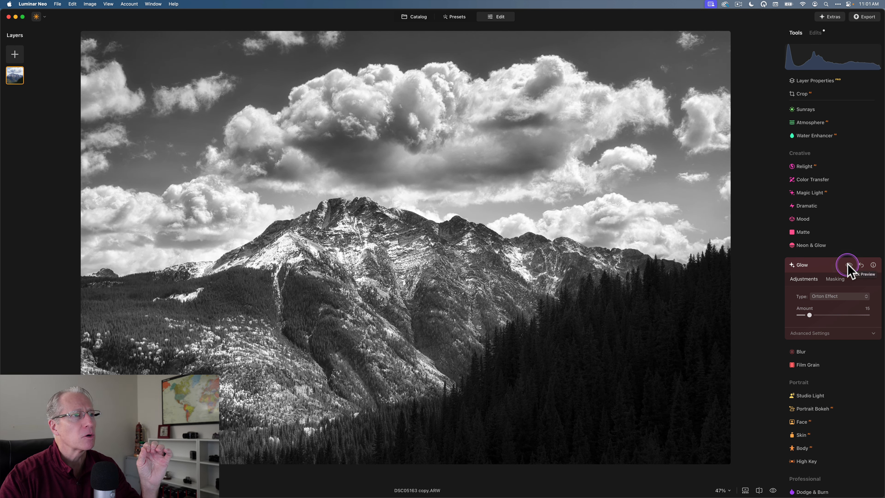
click(848, 265)
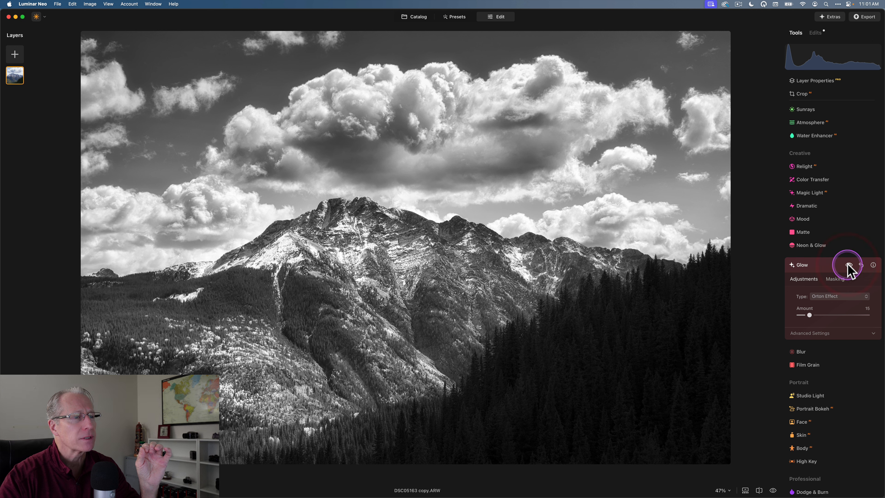
click(848, 266)
click(848, 266)
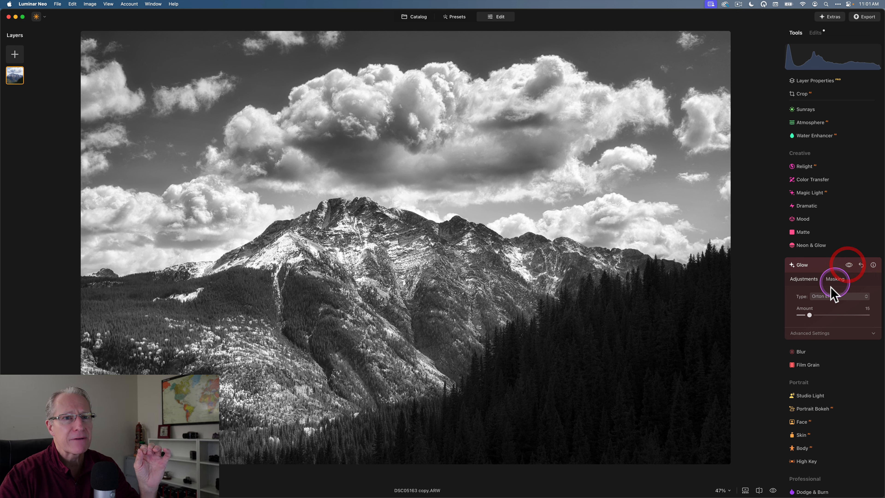
Partially erase the Glow effect from the clouds with a mask brush at size 316, softness 100 and strength 60
click(835, 279)
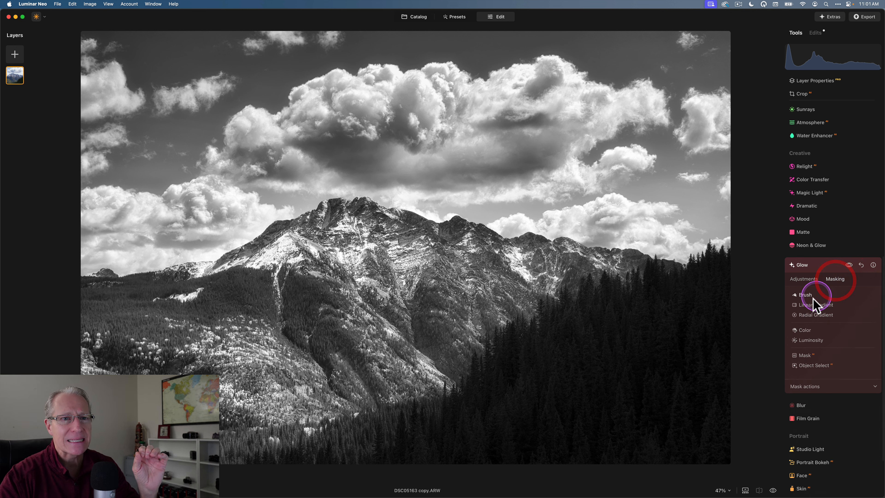
click(806, 295)
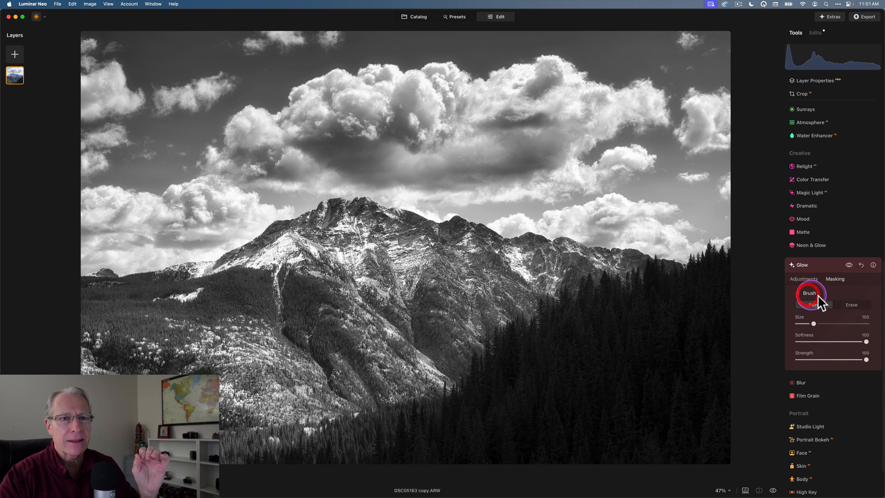
click(850, 305)
key(bracketright)
key(bracketright)
key(bracketright)
key(bracketright)
key(bracketright)
key(bracketright)
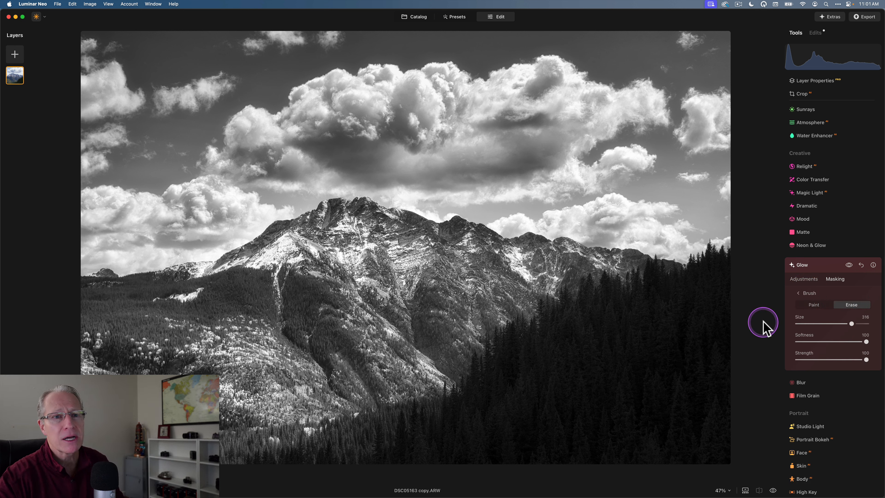
drag(816, 360, 840, 359)
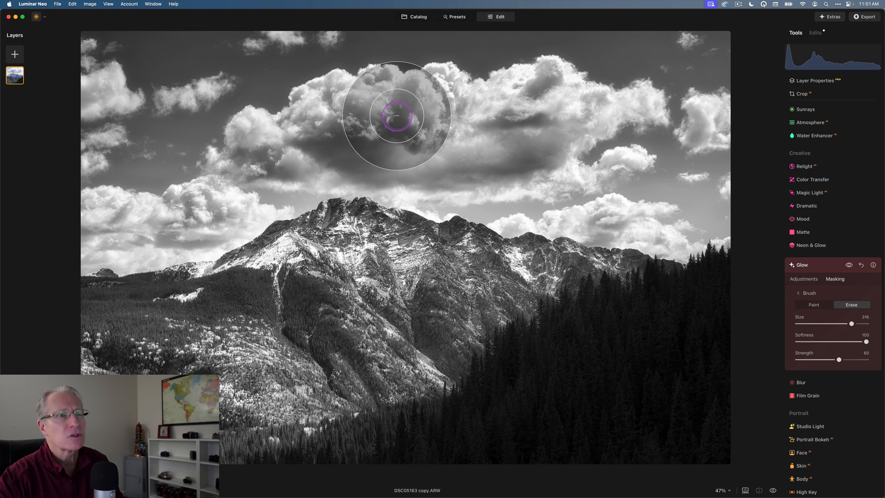
mouse_move(455, 126)
mouse_down()
mouse_move(623, 202)
mouse_move(699, 197)
mouse_move(730, 173)
mouse_move(689, 121)
mouse_move(623, 67)
mouse_move(664, 57)
mouse_move(645, 49)
mouse_move(319, 43)
mouse_move(98, 51)
mouse_move(50, 81)
mouse_move(400, 111)
mouse_move(406, 126)
mouse_move(196, 174)
mouse_move(126, 206)
mouse_move(50, 201)
mouse_move(65, 157)
mouse_move(338, 173)
mouse_move(494, 161)
mouse_move(616, 136)
mouse_move(779, 69)
mouse_move(735, 37)
mouse_move(495, 118)
mouse_move(691, 190)
mouse_up()
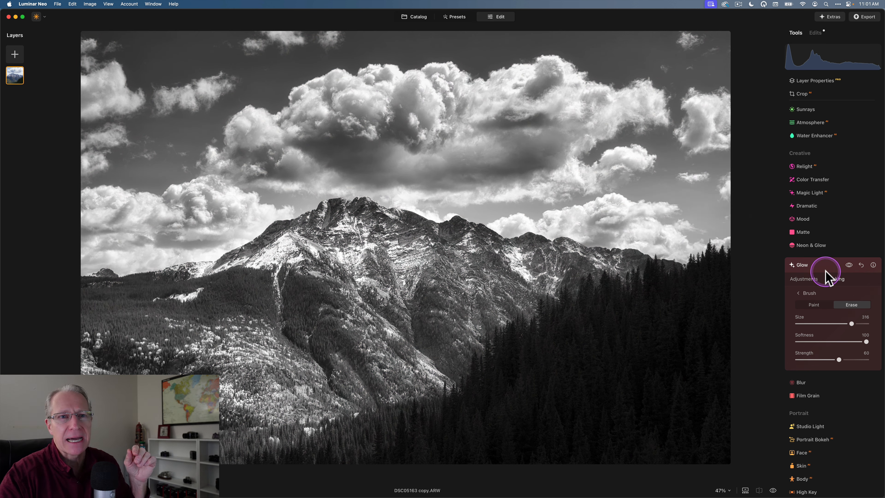
Compare the photo with and without the masked Glow, then close the adjustment
click(848, 265)
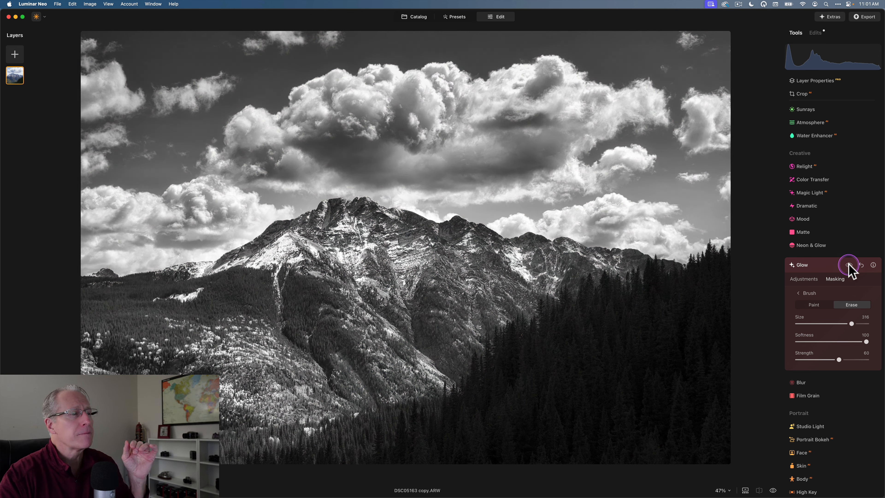
click(848, 265)
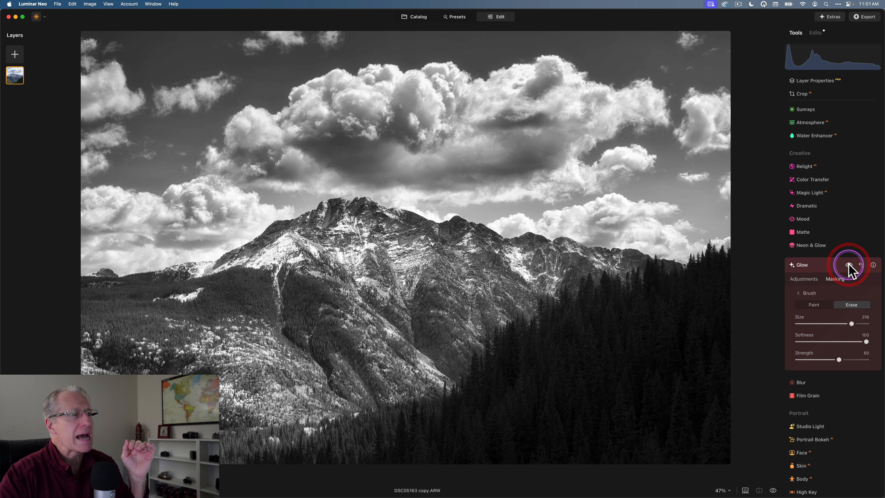
click(818, 269)
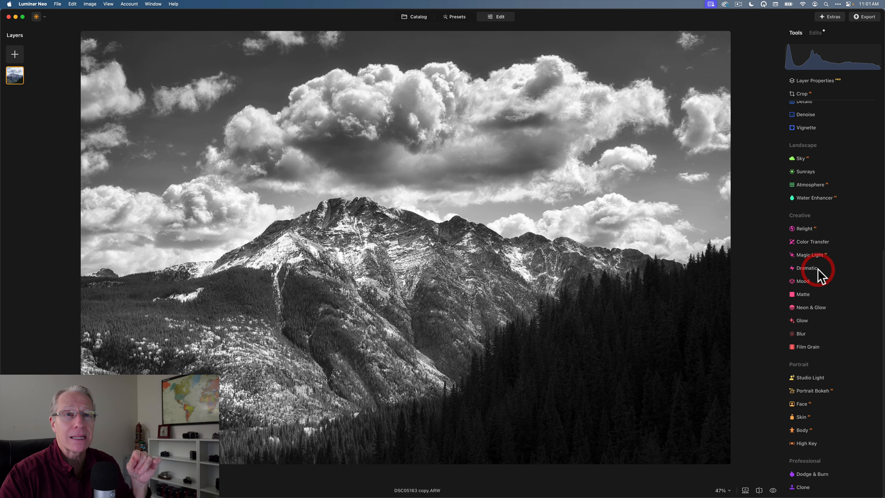
Tone the highlights with Saturation 25 and Hue 230, then compare the photo with and without the toning
click(812, 187)
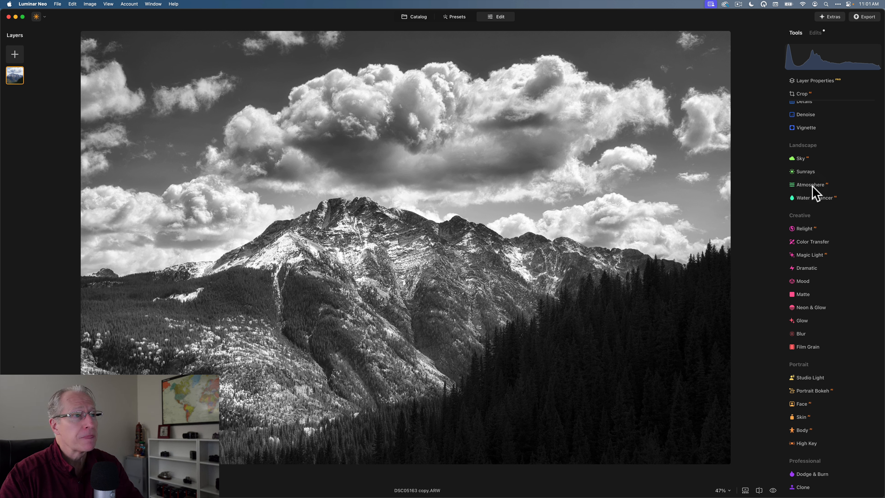
scroll(814, 193, up, 8)
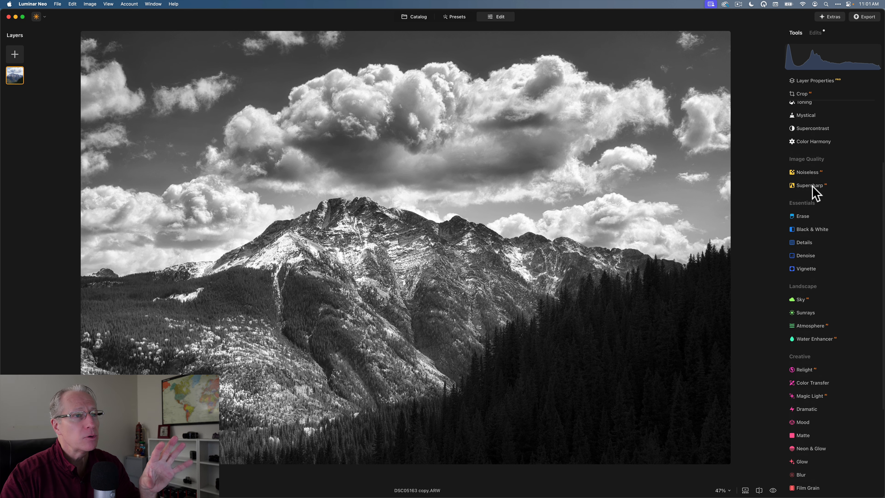
click(821, 231)
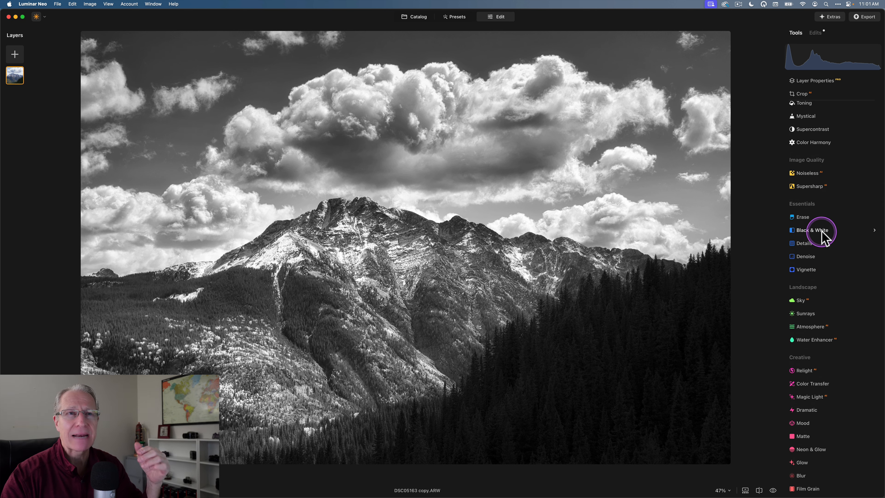
scroll(821, 231, up, 6)
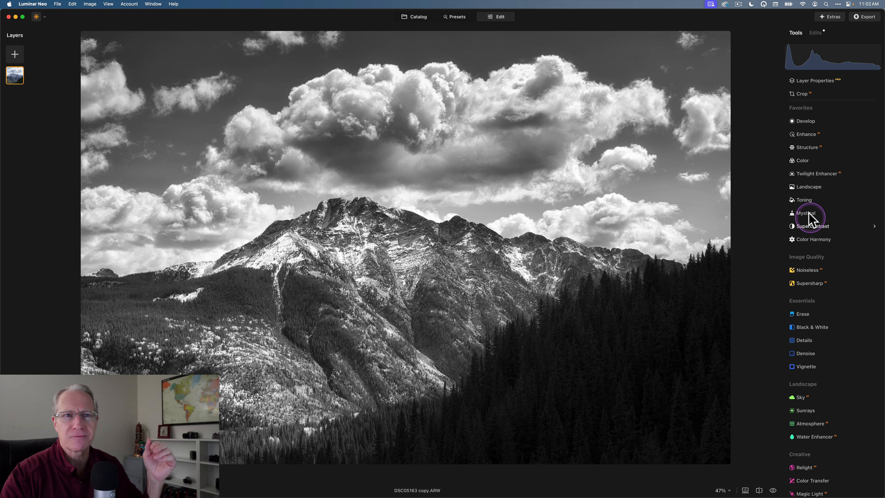
click(803, 199)
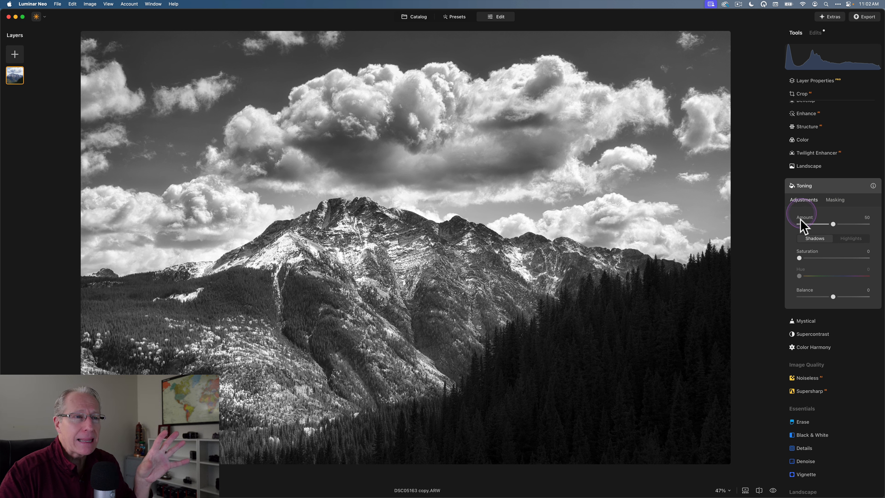
click(798, 257)
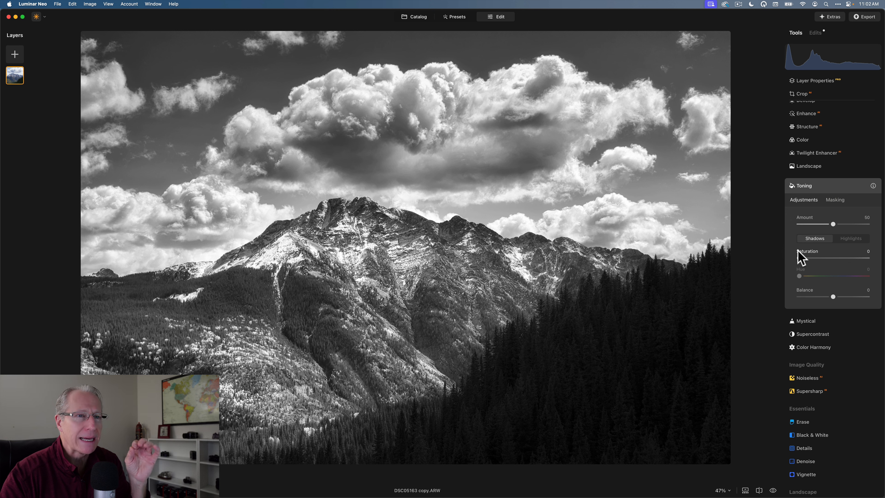
click(847, 239)
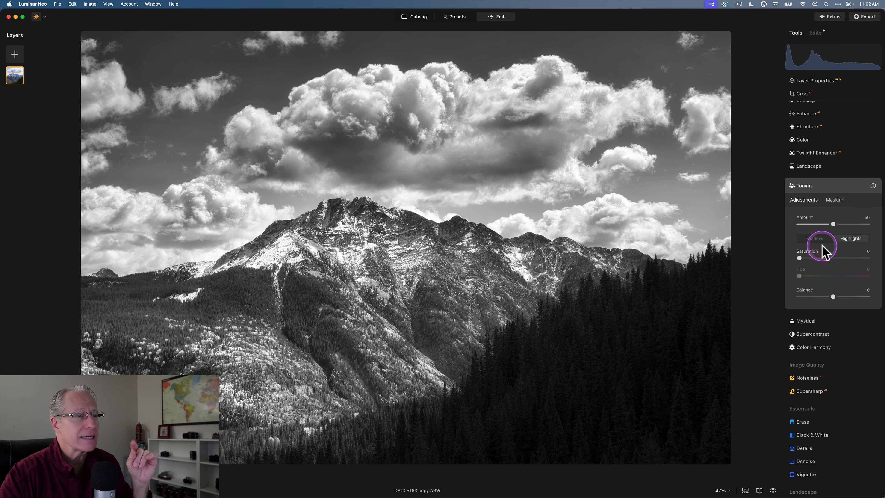
click(854, 241)
drag(799, 258, 815, 259)
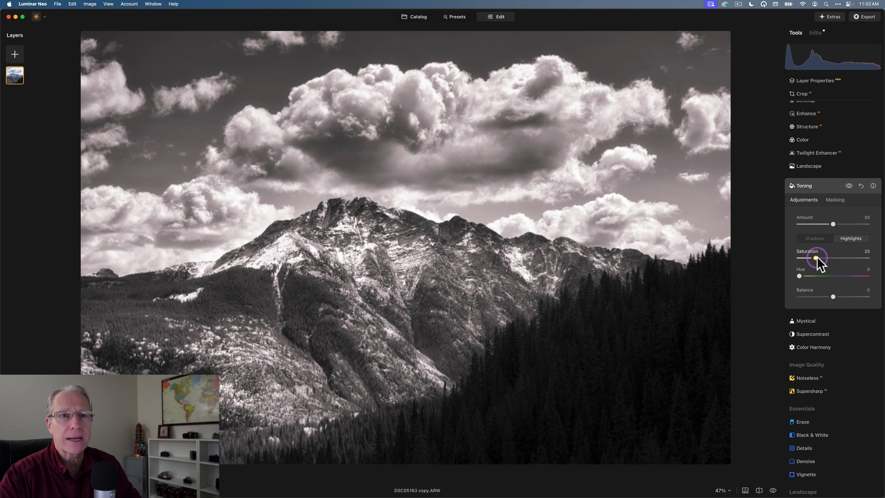
drag(818, 258, 842, 277)
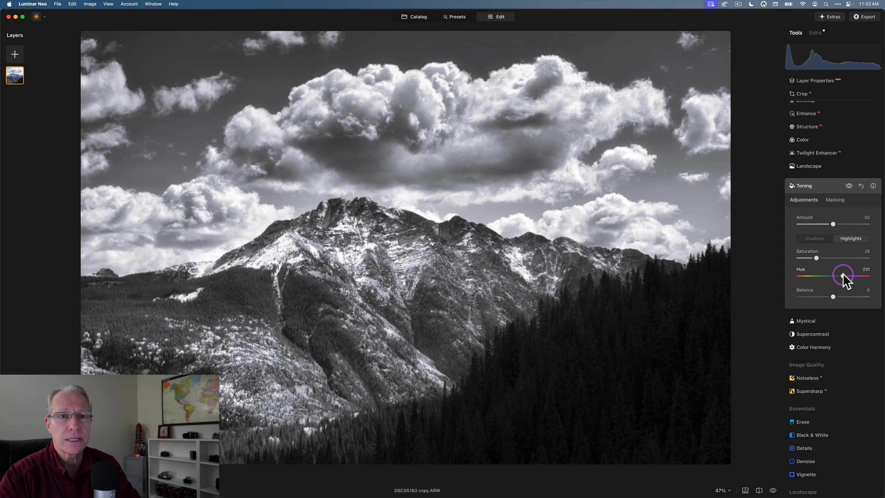
drag(843, 274, 844, 274)
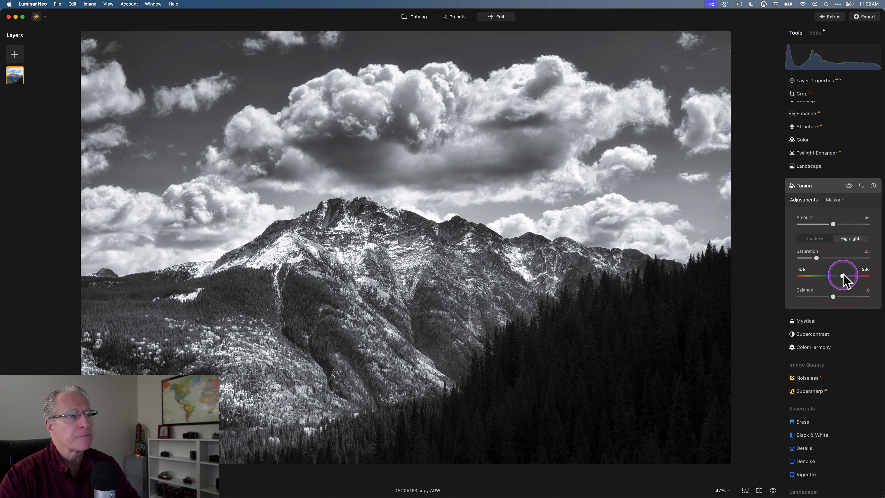
click(849, 186)
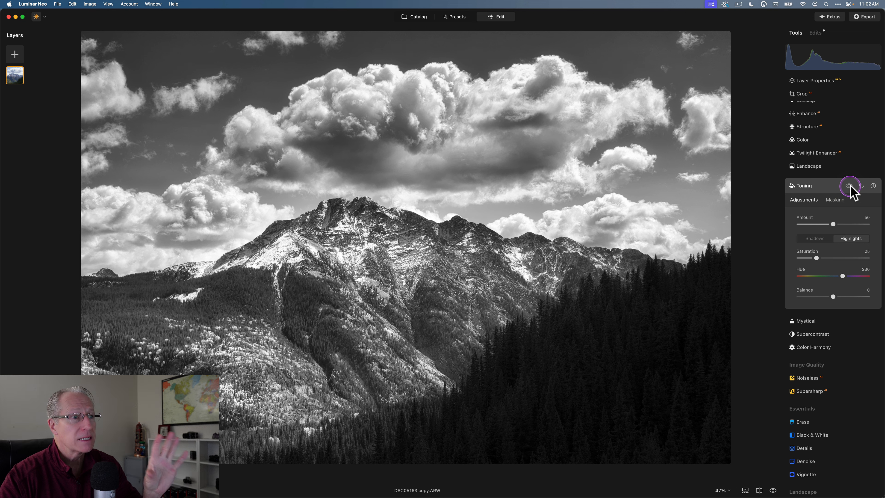
click(850, 186)
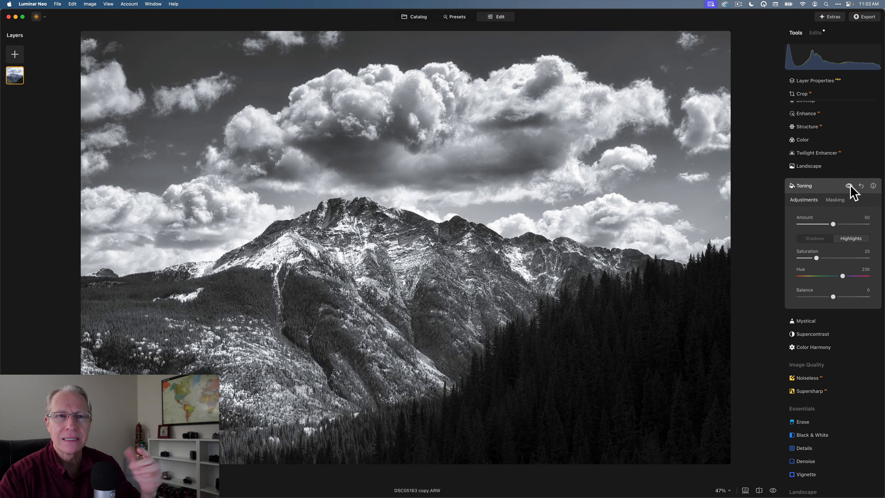
Tone the shadows with Saturation 20 and Hue 230
click(816, 240)
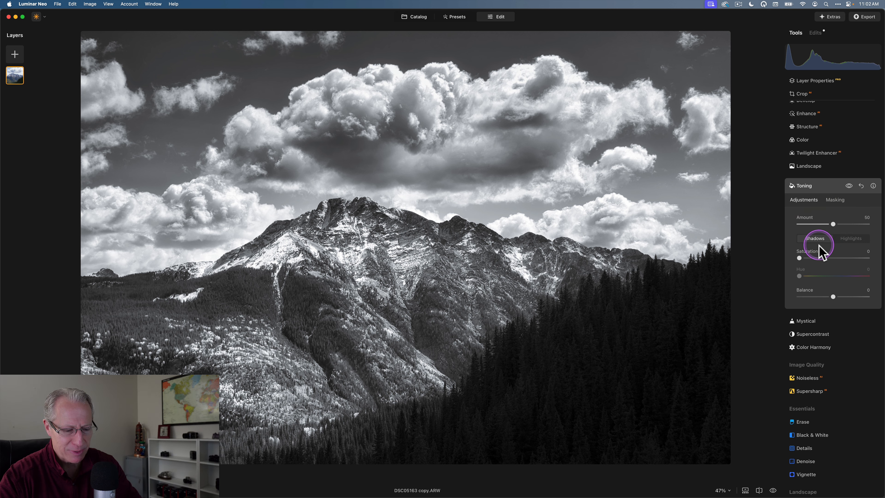
drag(800, 258, 840, 278)
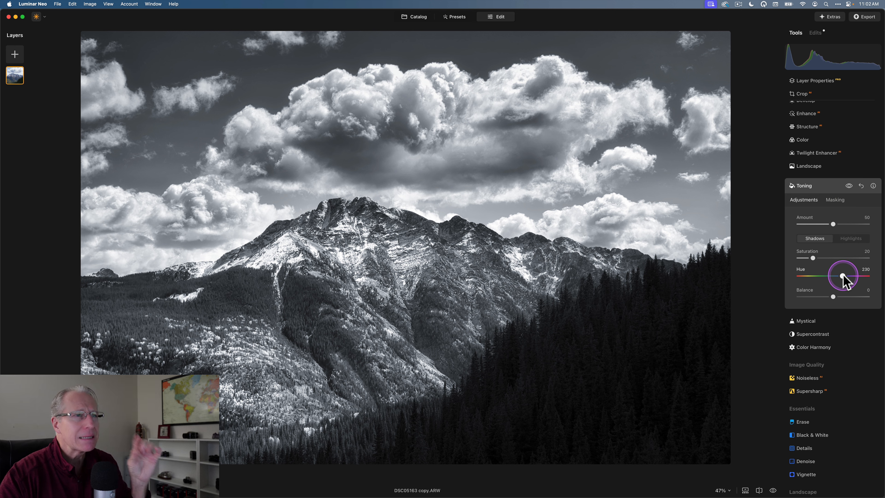
Compare the photo with and without the Toning adjustment
click(848, 185)
click(849, 186)
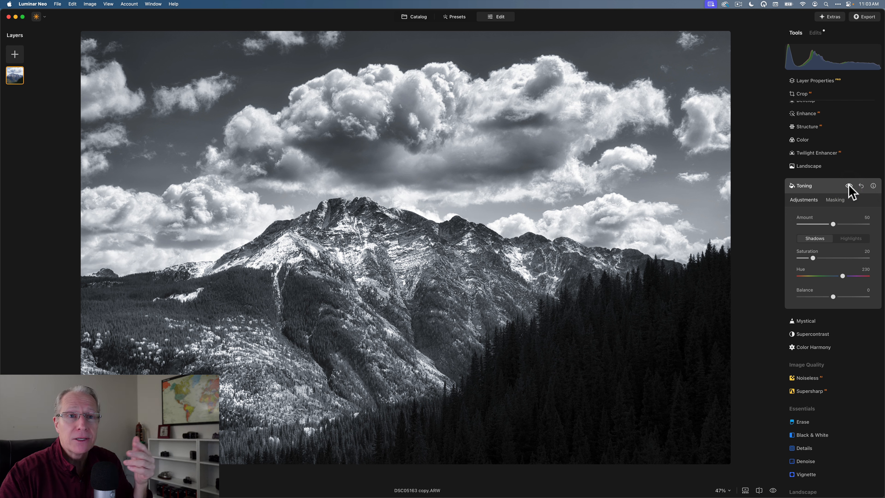
Try a warm shadow hue of 29 and a warm highlight hue, then return the shadow hue to 230
click(806, 276)
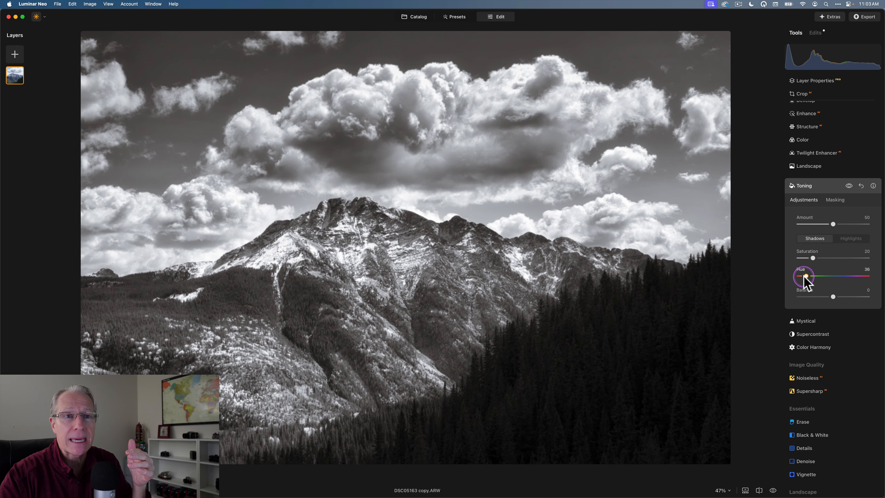
drag(804, 276, 802, 276)
click(850, 238)
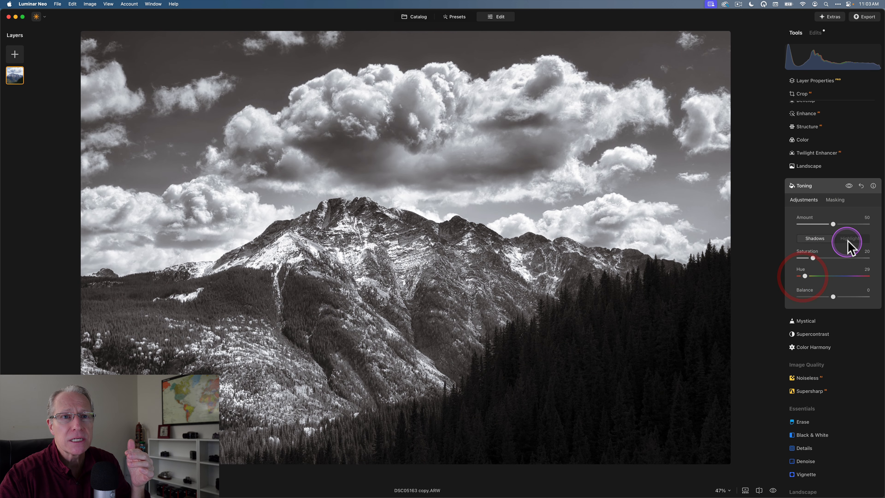
click(807, 277)
drag(807, 276, 844, 276)
click(816, 239)
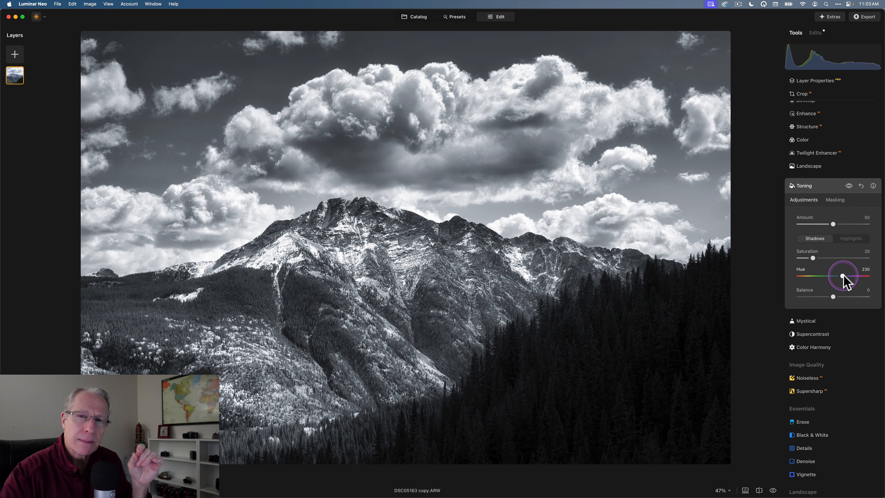
Compare the photo with and without Toning, close the adjustment, and compare the finished edit with the original photo
click(849, 185)
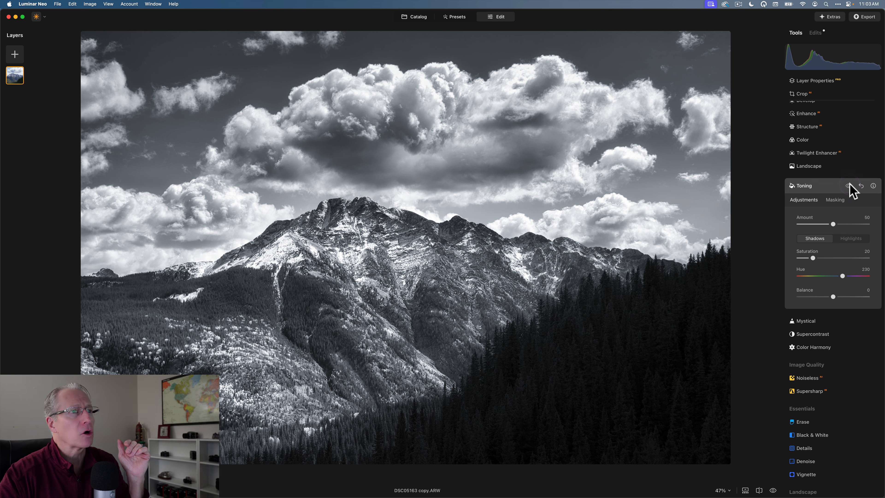
click(820, 185)
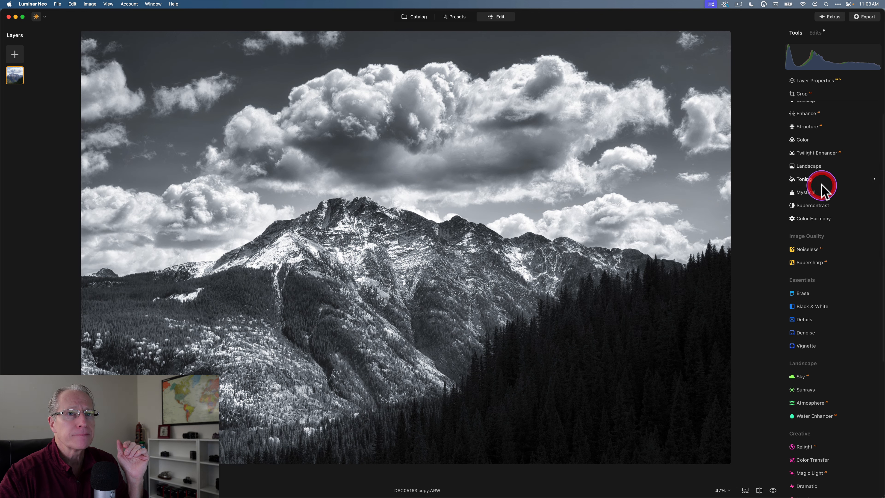
key(backslash)
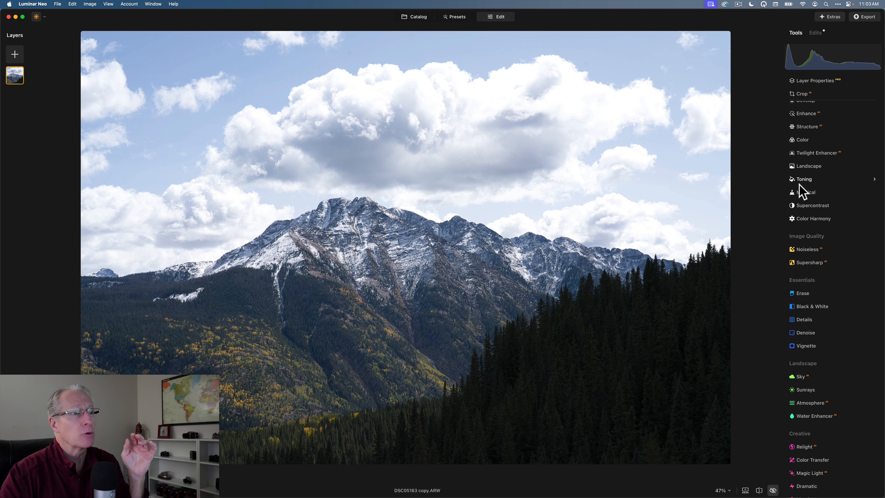
key(backslash)
key(backslash)
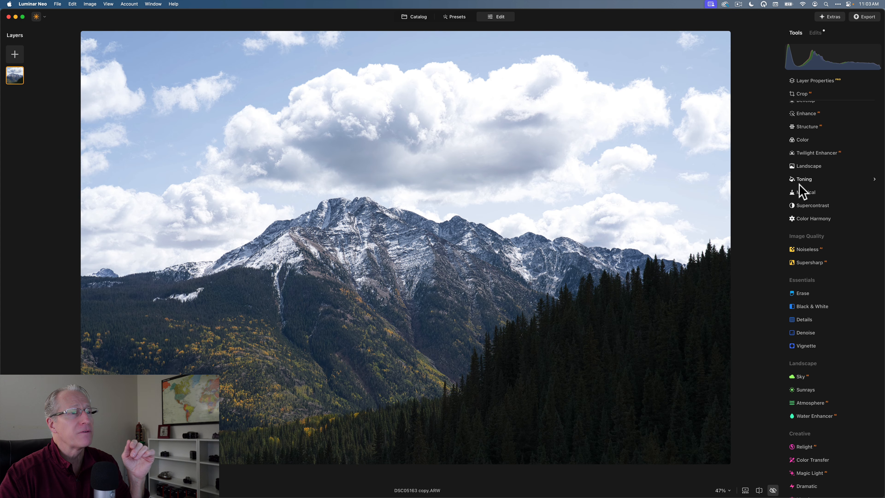
key(backslash)
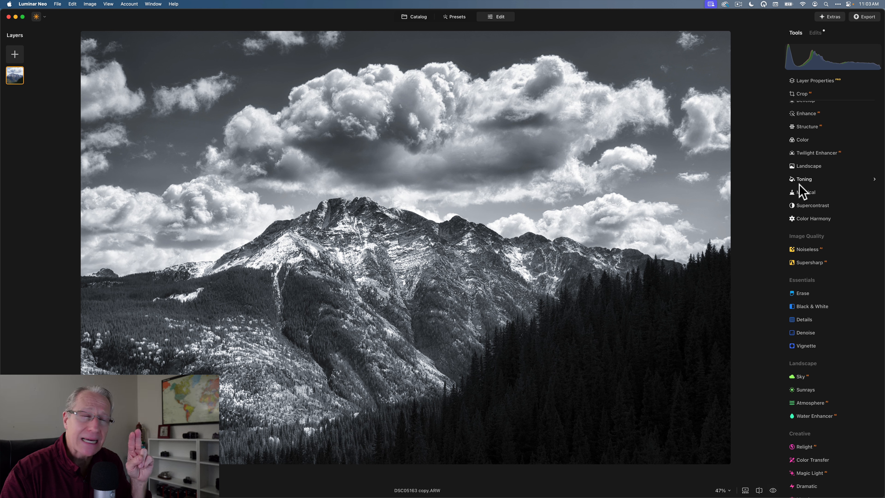
click(468, 88)
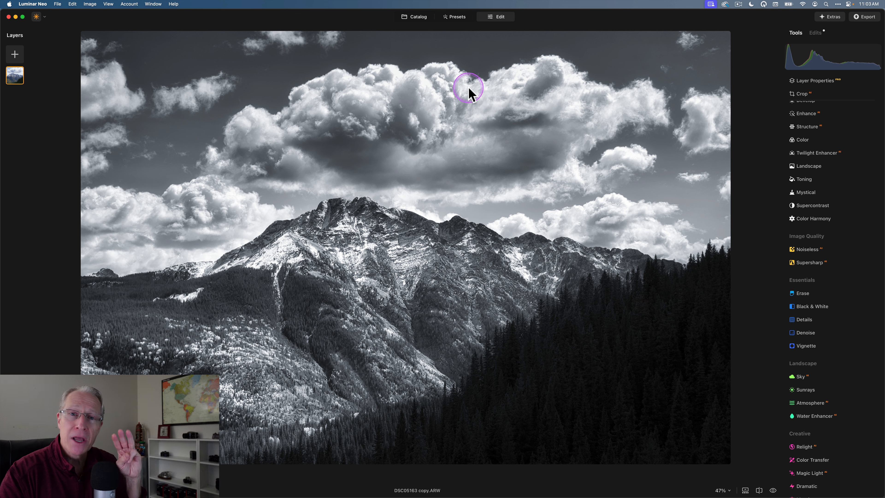
Show the purchased preset collections for the Bookshop photo, open the file chooser for adding presets, and cancel it
click(412, 17)
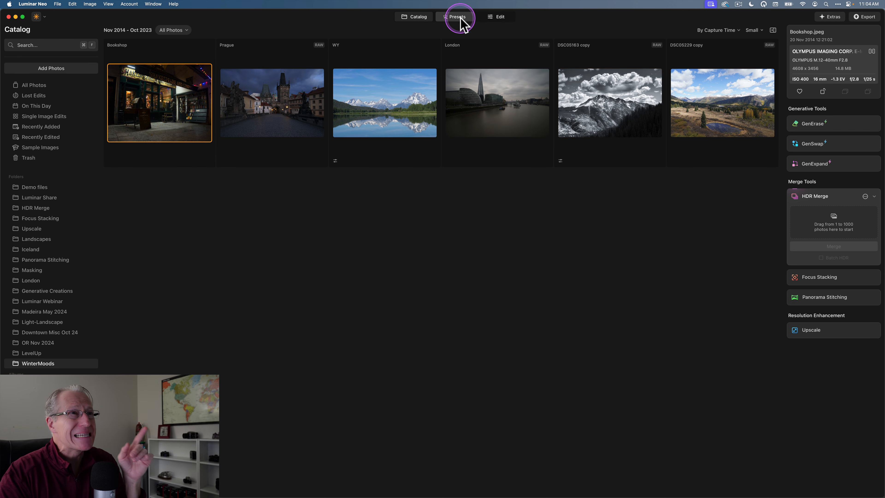
click(457, 17)
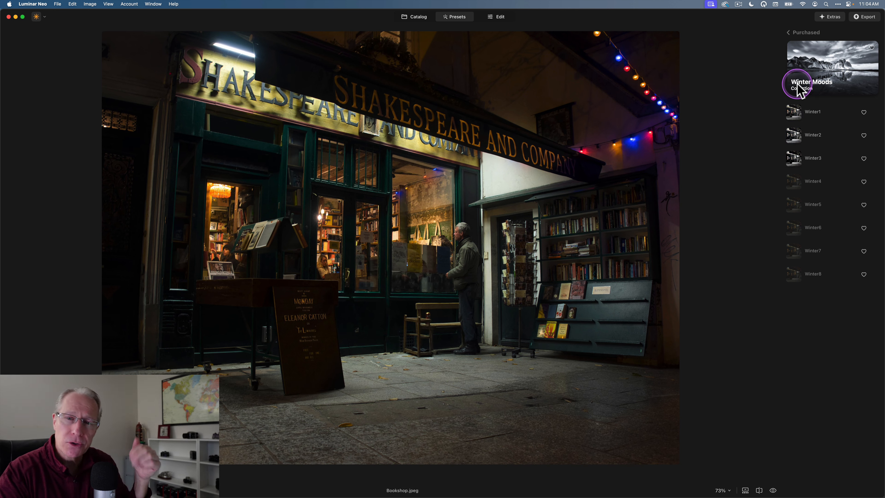
click(788, 35)
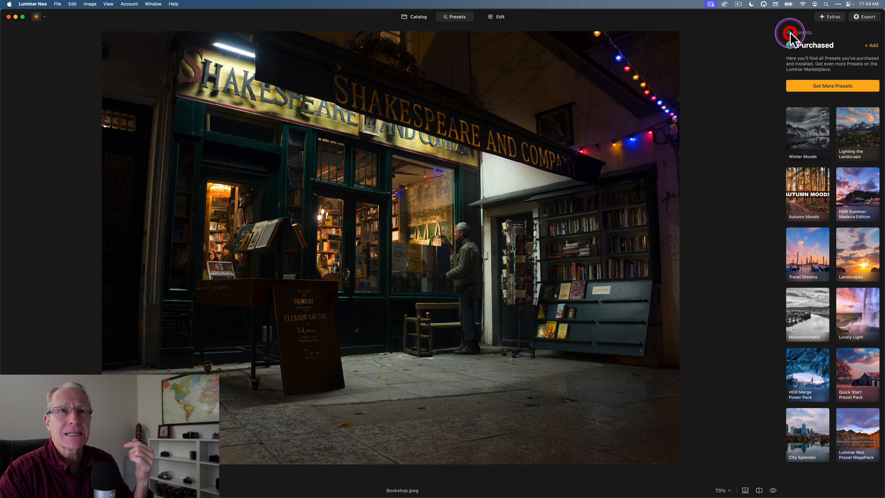
click(872, 46)
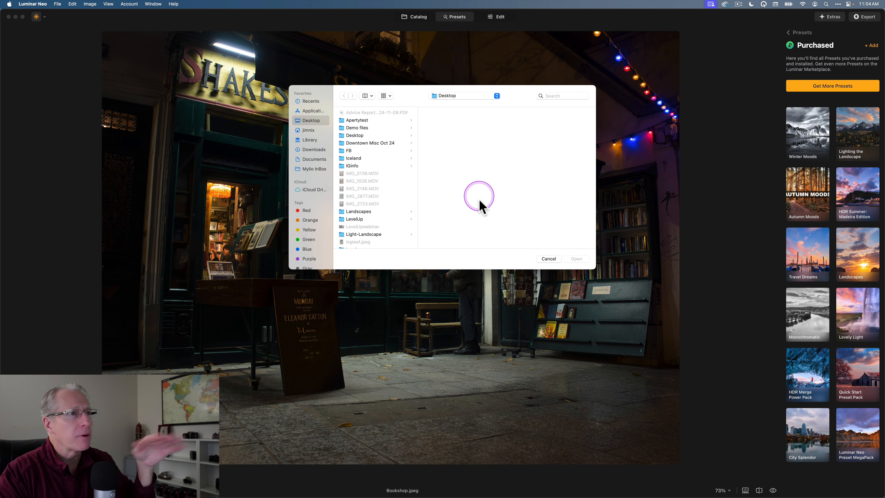
click(549, 259)
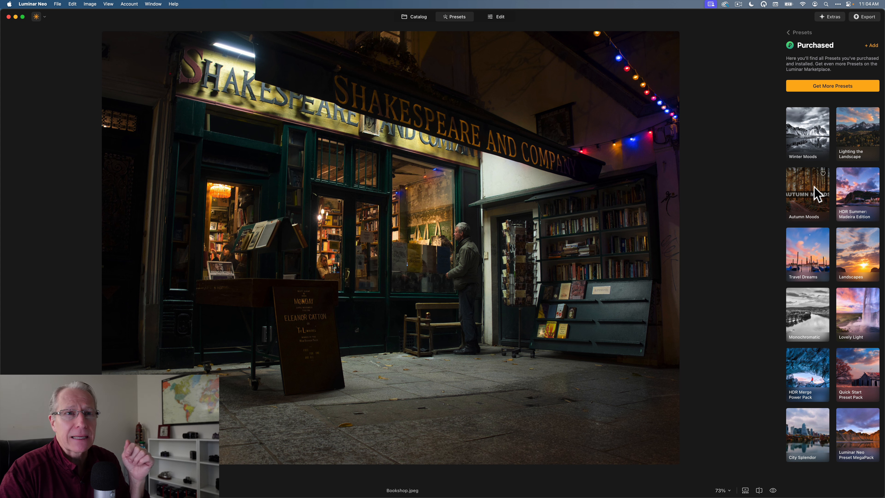
Open the Winter Moods preset collection and view its preset thumbnails for the Bookshop and WY photos
click(806, 139)
click(795, 140)
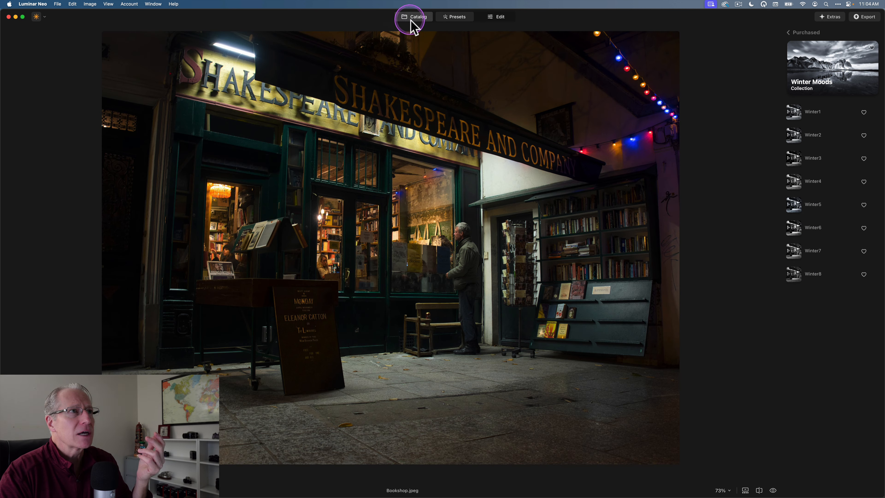
click(412, 21)
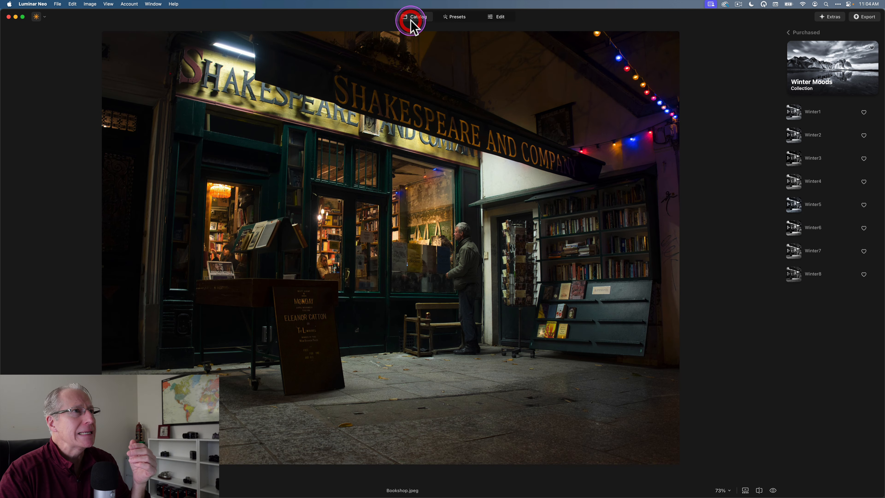
click(368, 92)
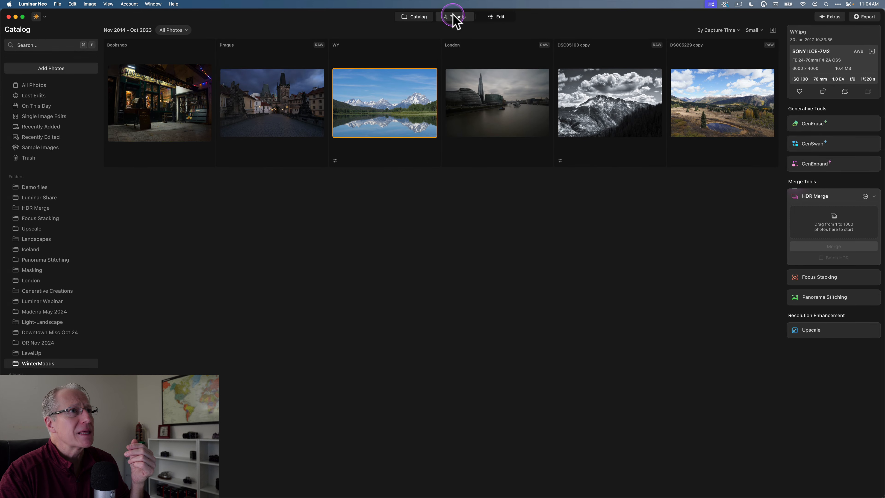
click(453, 17)
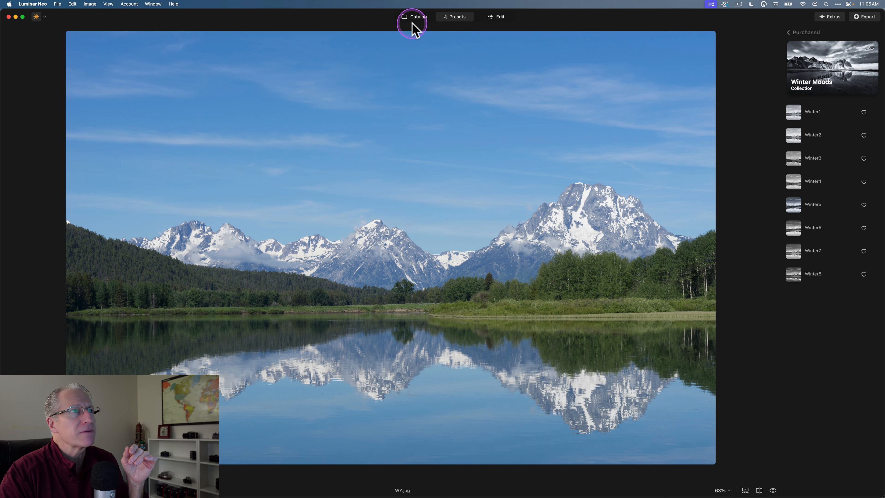
Select the DSC05229 copy photo in the catalog and preview the Winter1 through Winter7 presets on it
click(412, 21)
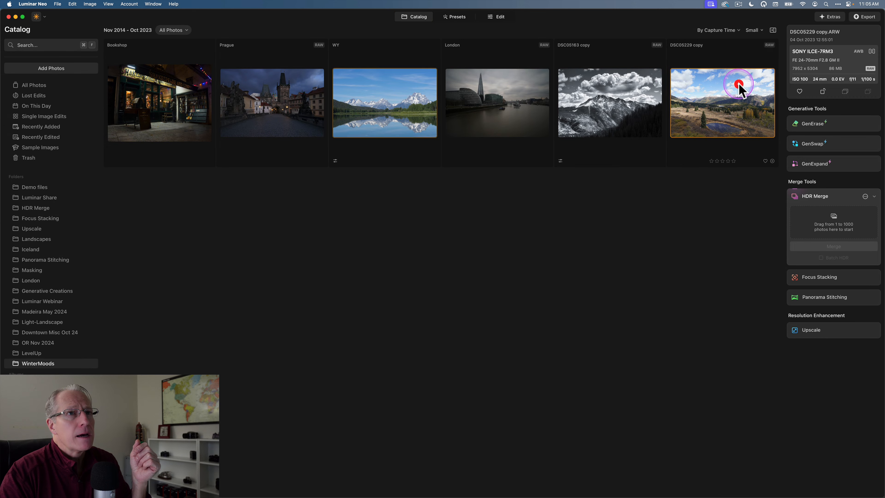
click(465, 19)
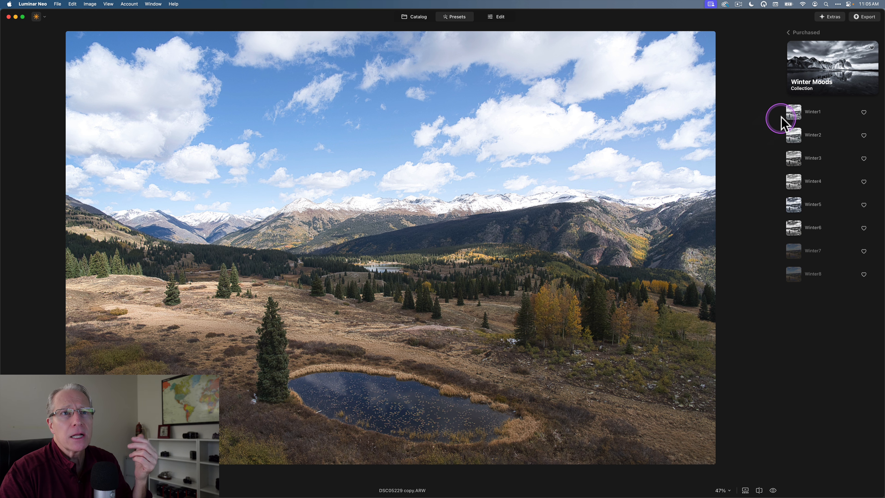
click(793, 112)
click(793, 135)
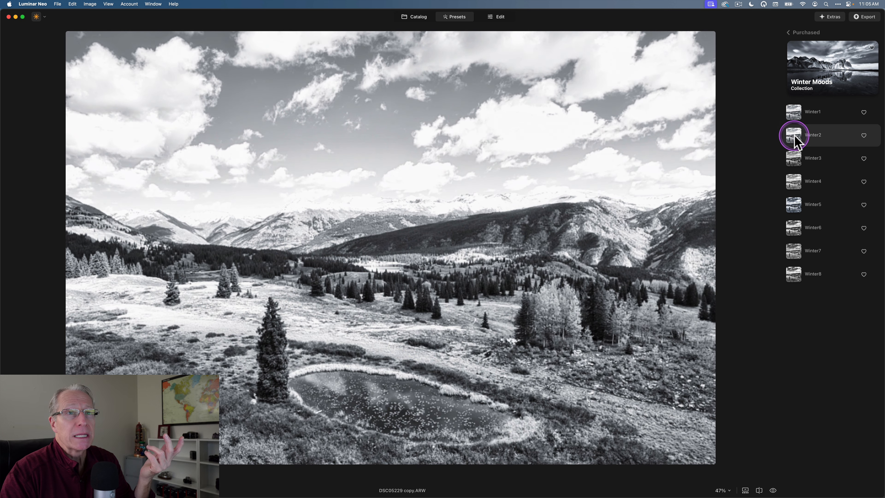
click(796, 160)
click(797, 182)
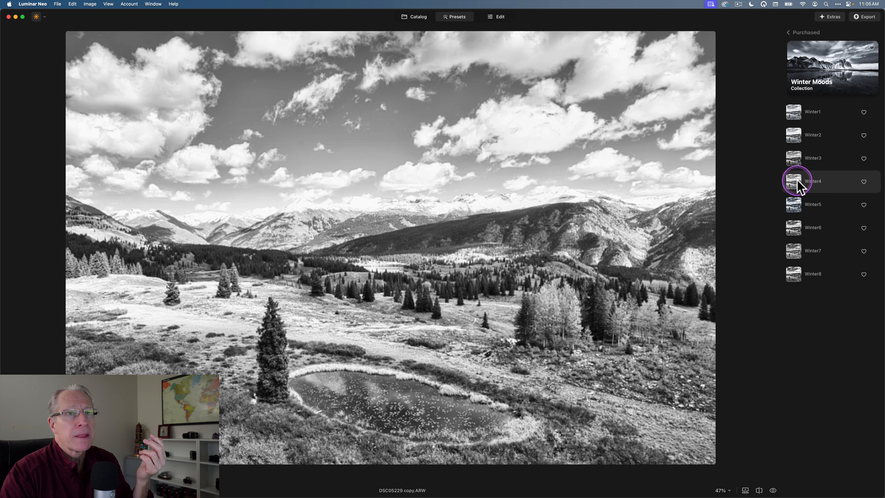
click(797, 205)
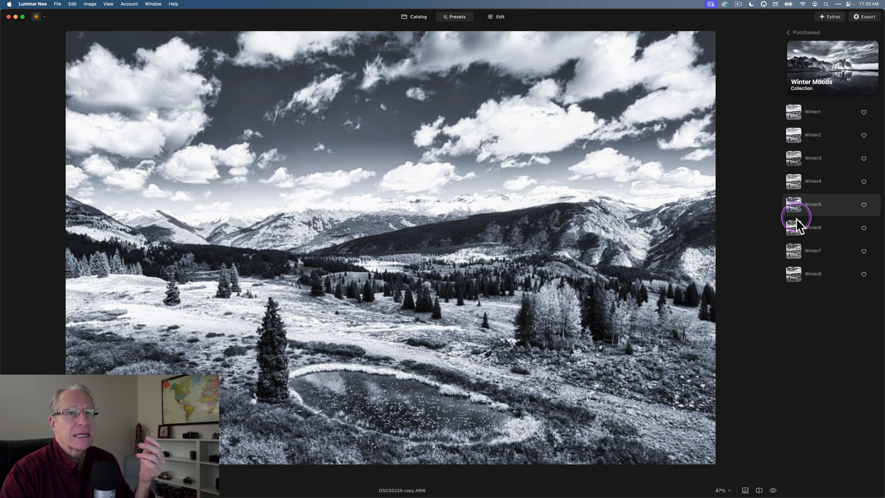
click(797, 226)
click(796, 250)
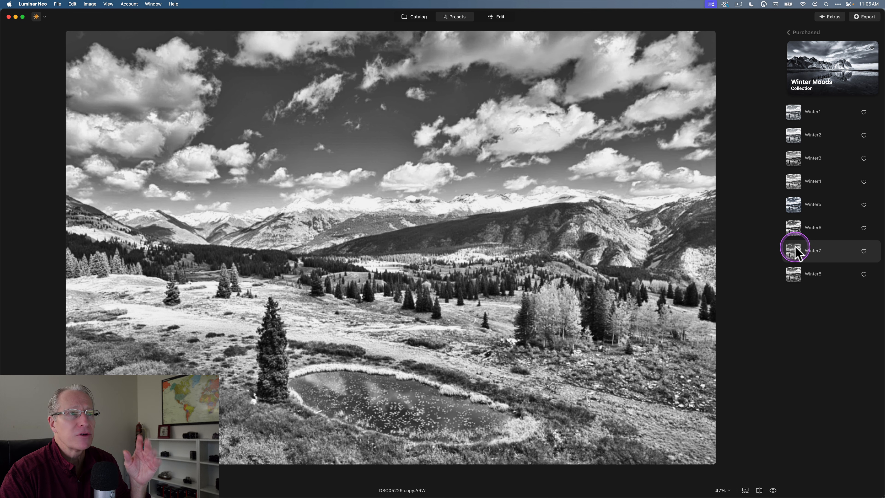
Apply the Winter8 preset to the DSC05229 copy photo at strength 100
click(797, 275)
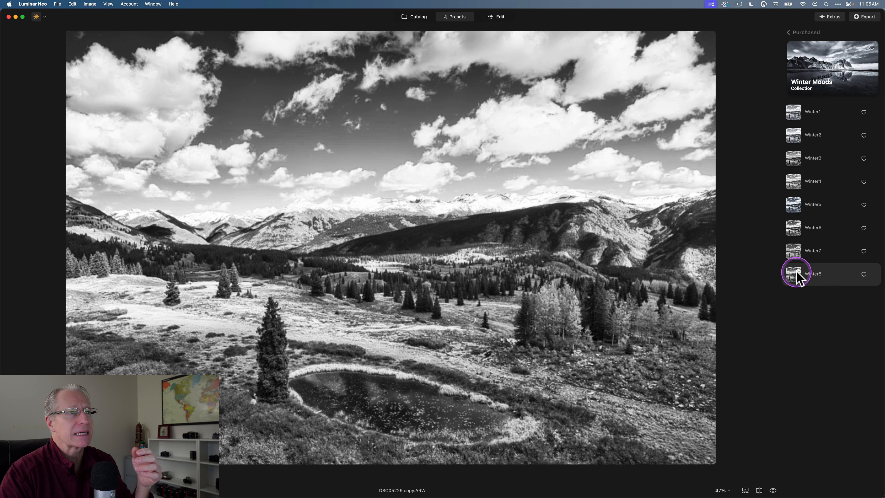
click(796, 275)
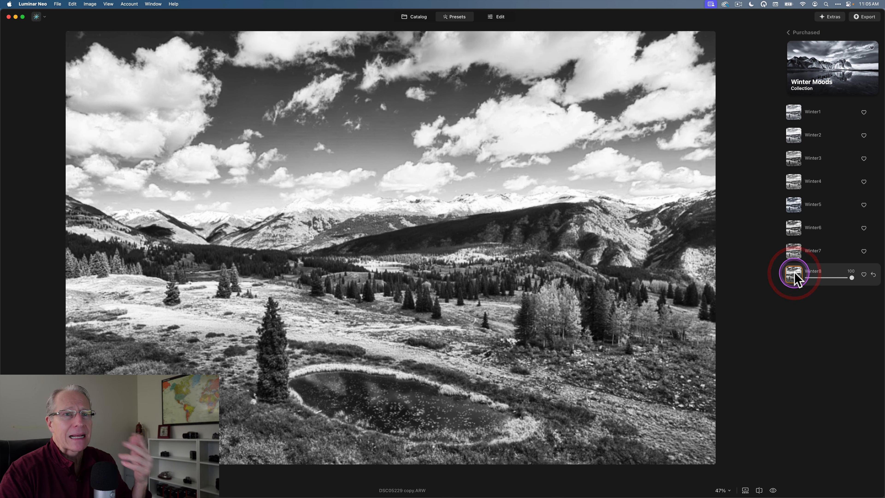
mouse_move(853, 278)
mouse_down()
mouse_move(834, 277)
mouse_move(859, 275)
mouse_up()
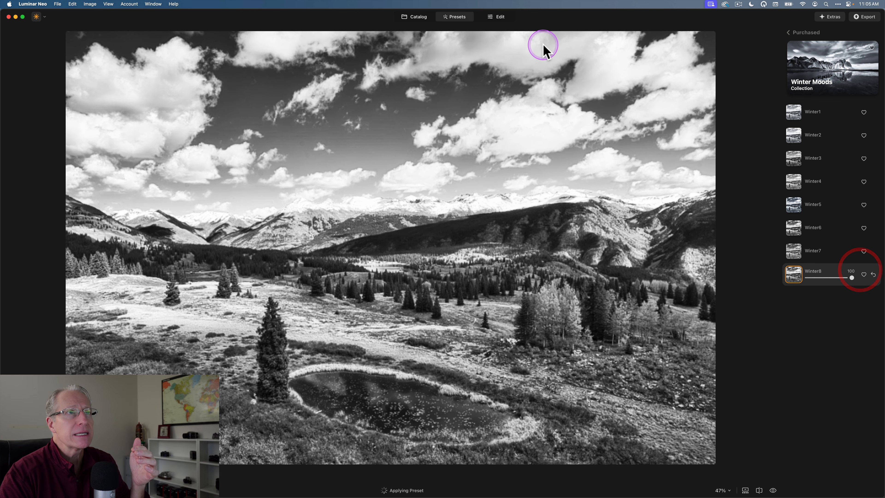
Open the photo for editing and review the list of adjustments that the Winter8 preset applied
click(499, 16)
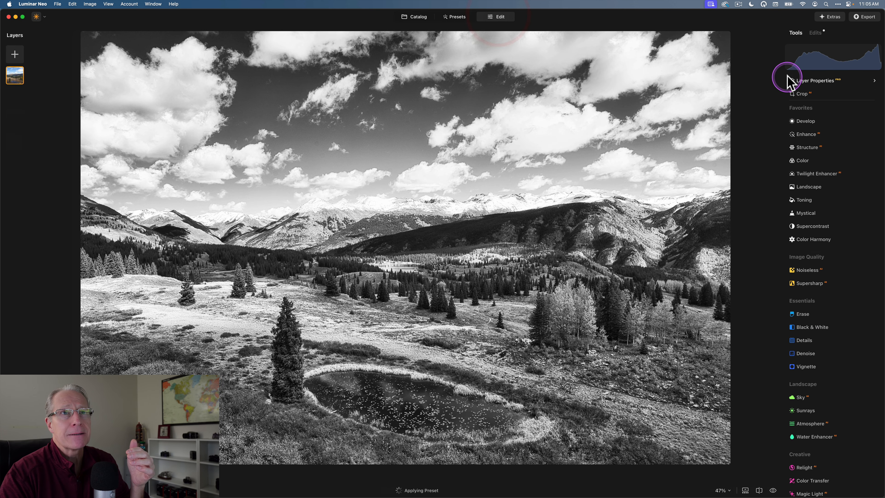
click(815, 33)
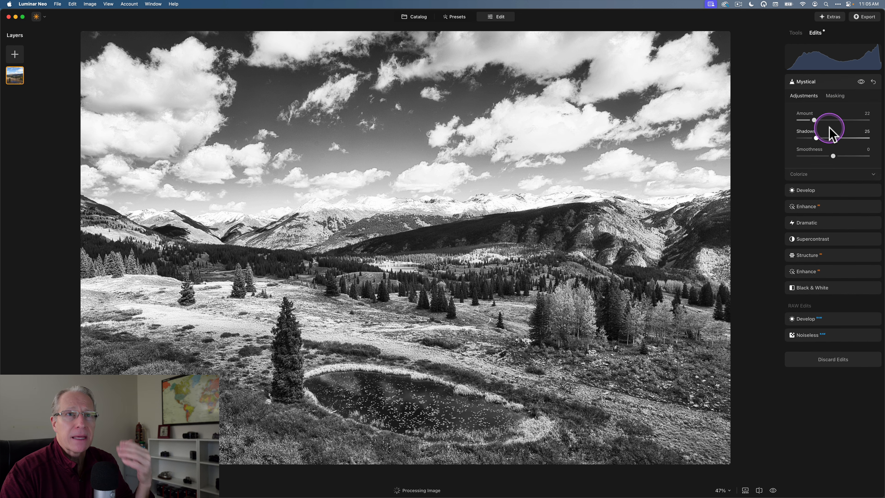
click(830, 81)
click(817, 213)
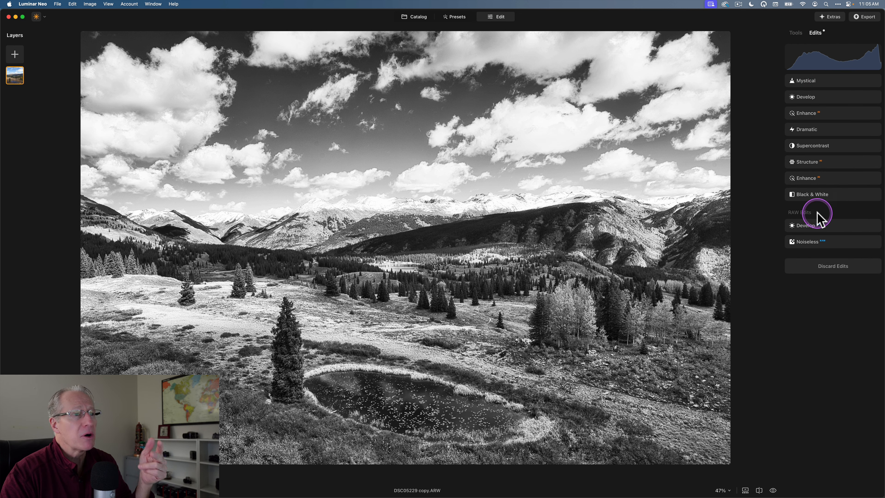
Add a new Develop adjustment masked with a linear gradient covering the foreground below the mountains
click(795, 35)
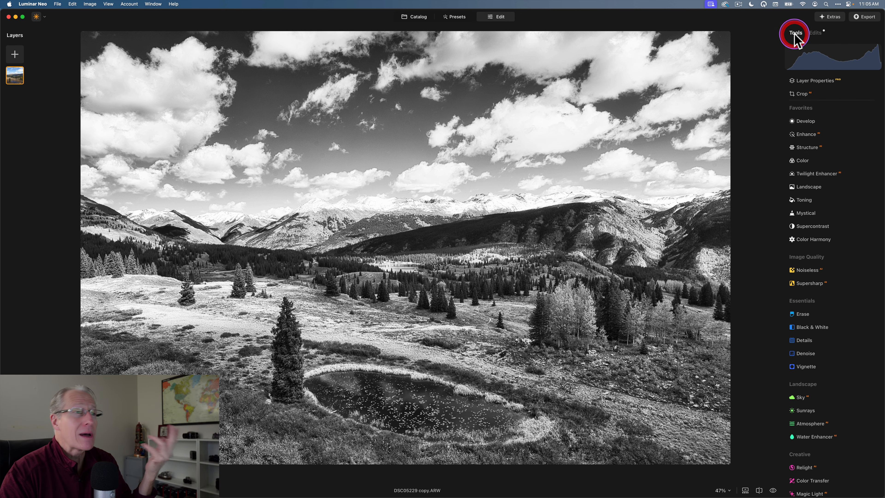
click(803, 121)
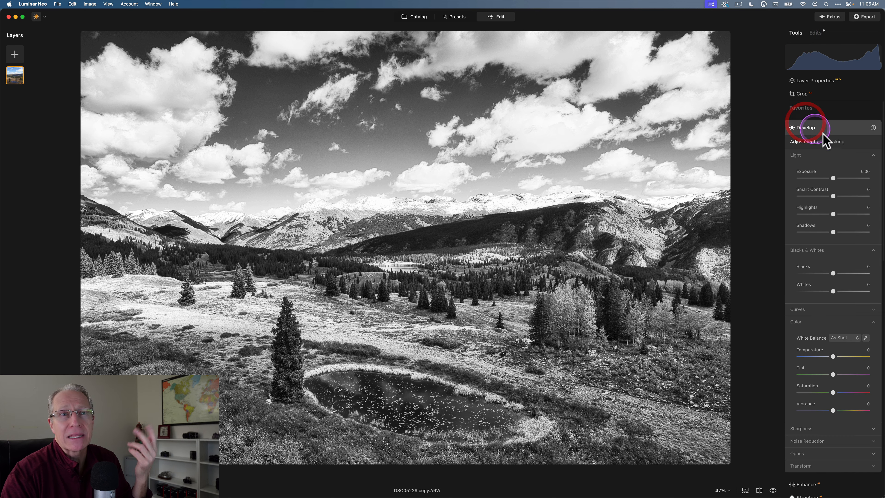
click(836, 143)
click(817, 168)
drag(439, 300, 445, 209)
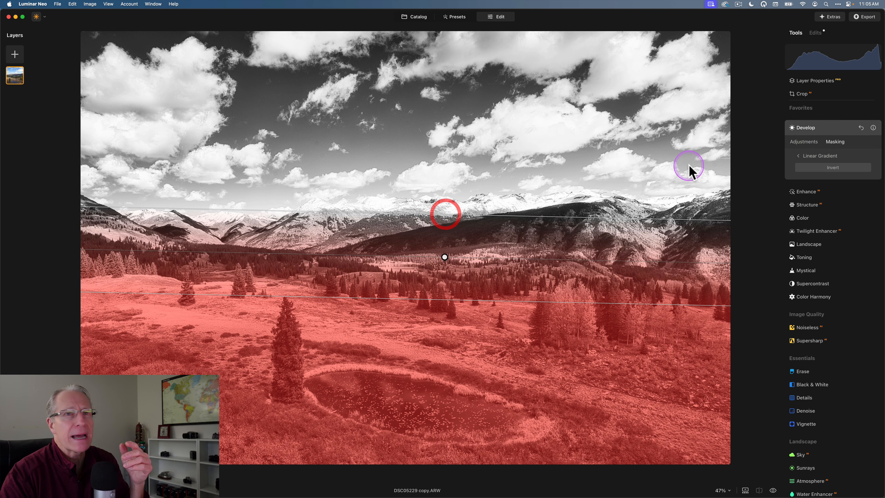
Set the masked Develop exposure to 0.42 and shadows to 6, then compare with and without it and close the adjustment
click(804, 141)
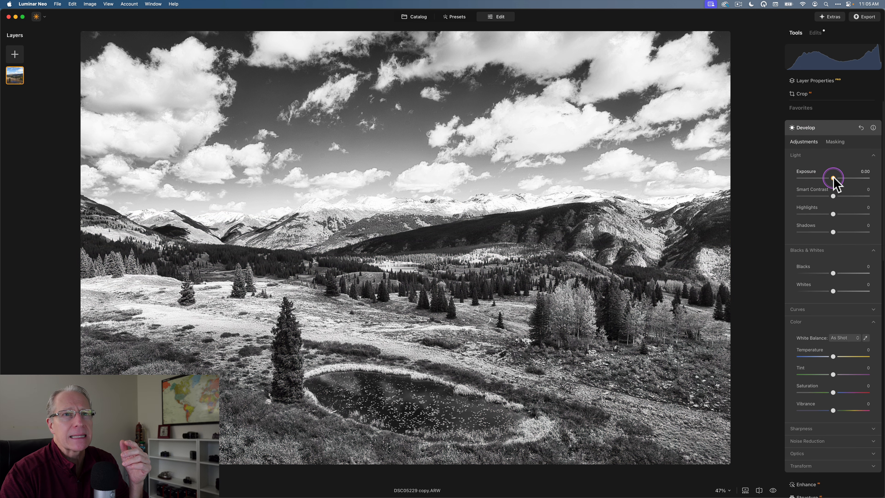
drag(834, 178, 837, 178)
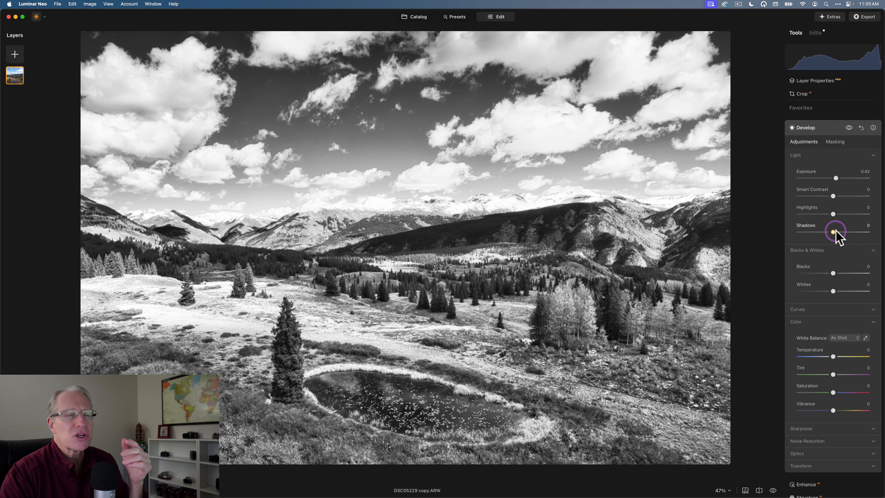
drag(836, 230, 838, 230)
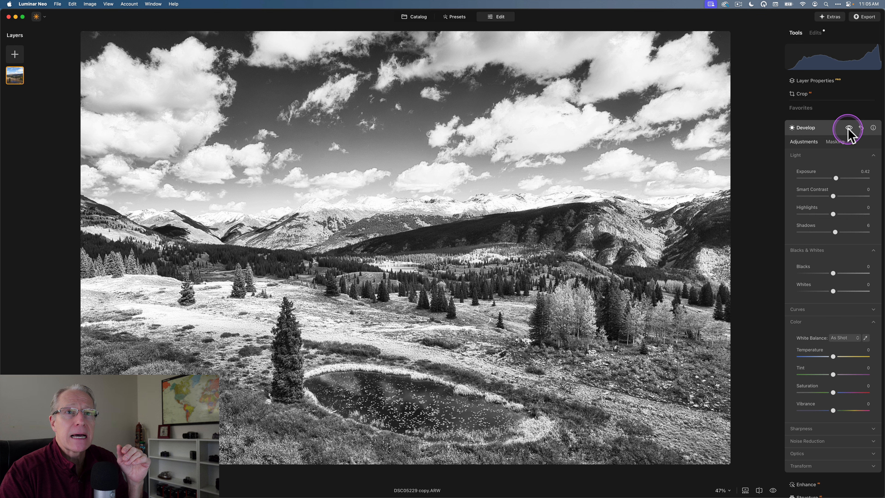
click(849, 127)
click(849, 128)
click(831, 130)
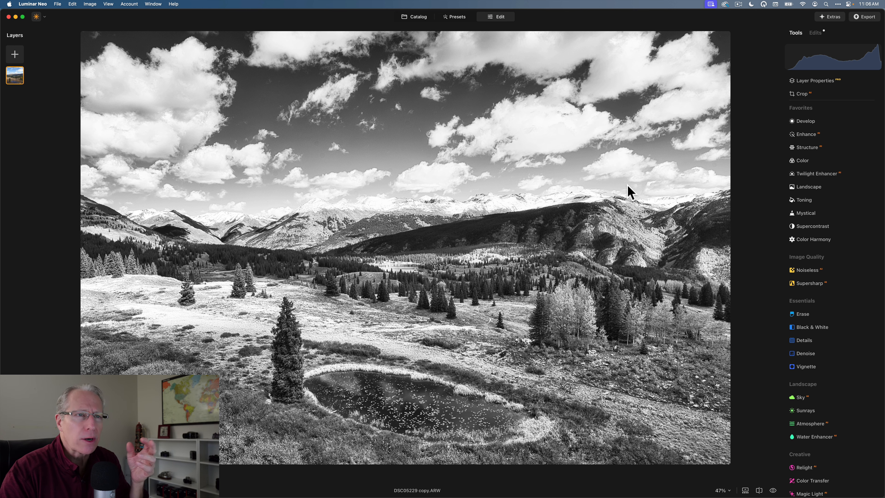
Return to the catalog and open the black-and-white DSC05163 copy mountain photo
click(416, 18)
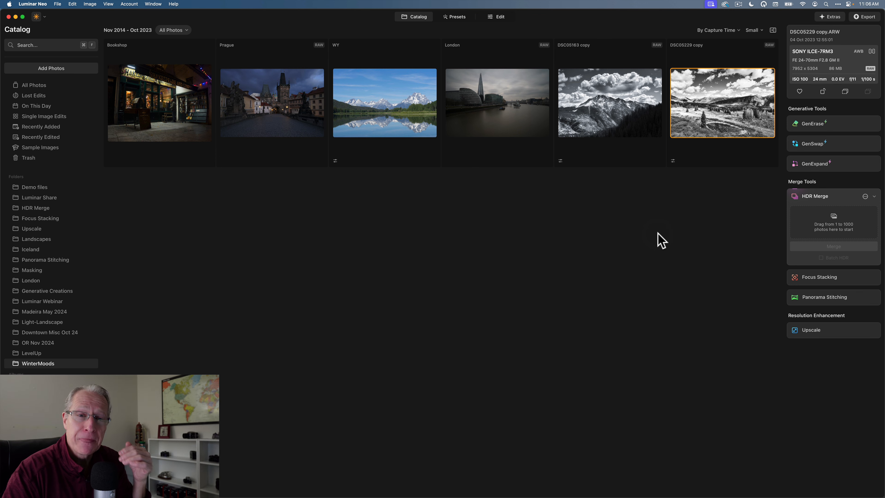
double_click(602, 123)
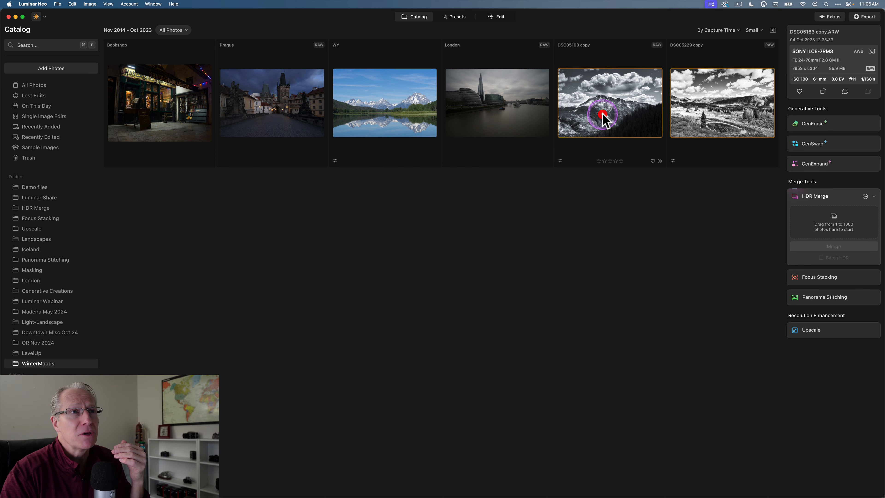